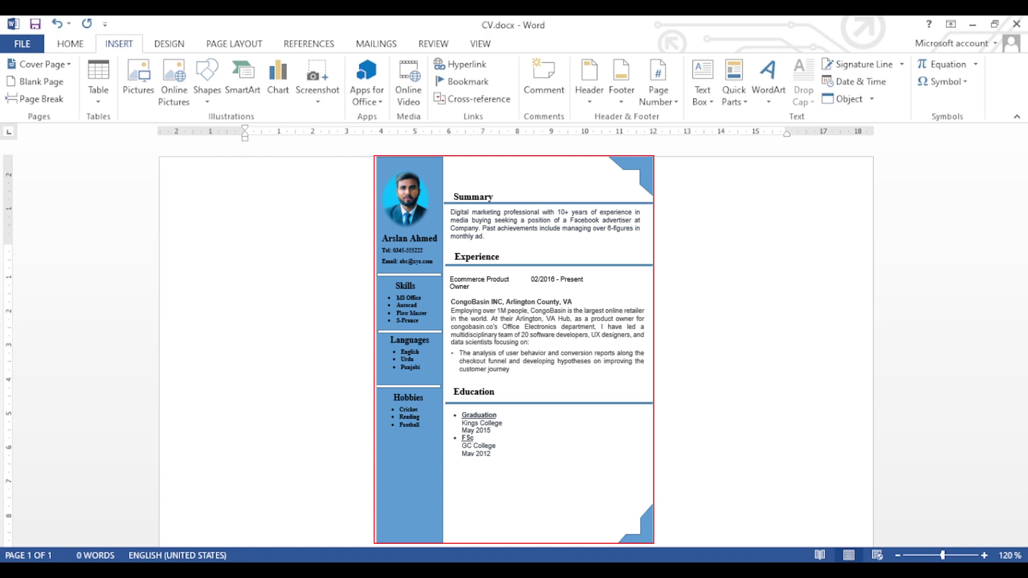
# Delete the finished CV content so the page is empty.
pyautogui.press('Delete')
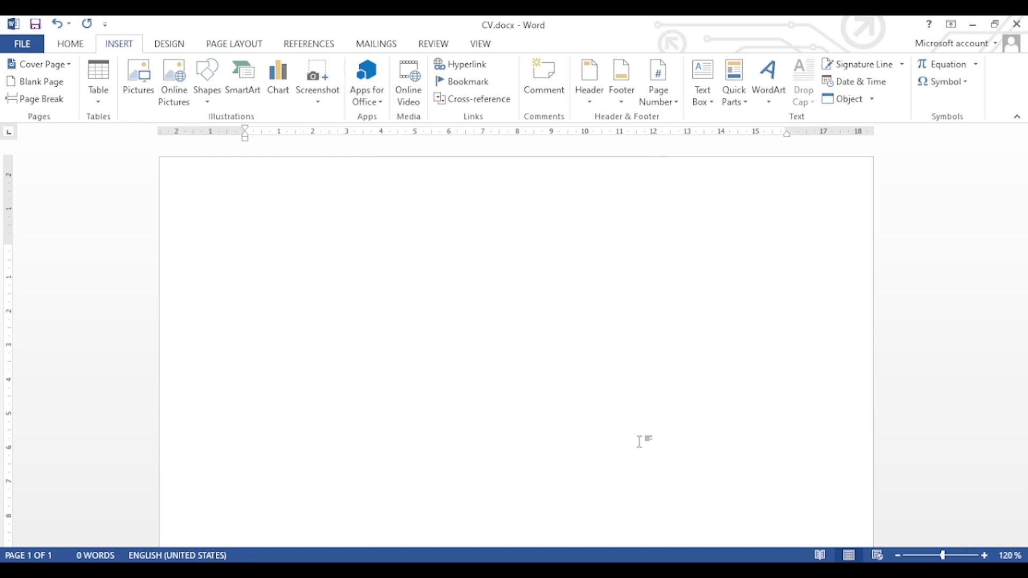
# Draw a rectangle from the top-left corner and stretch it to the page bottom, 29.53 × 4.48 cm.
pyautogui.click(87, 24)
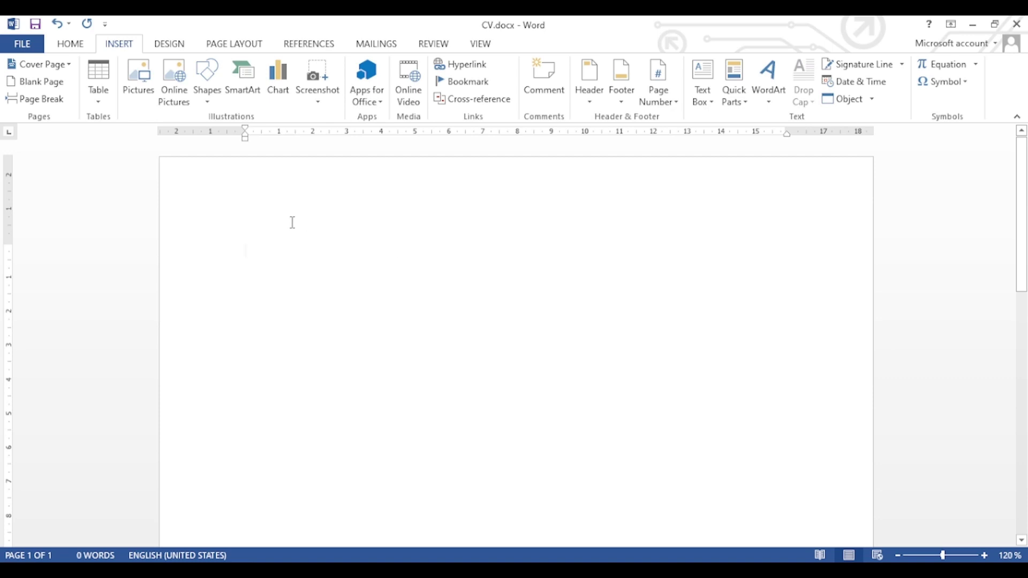
pyautogui.click(75, 44)
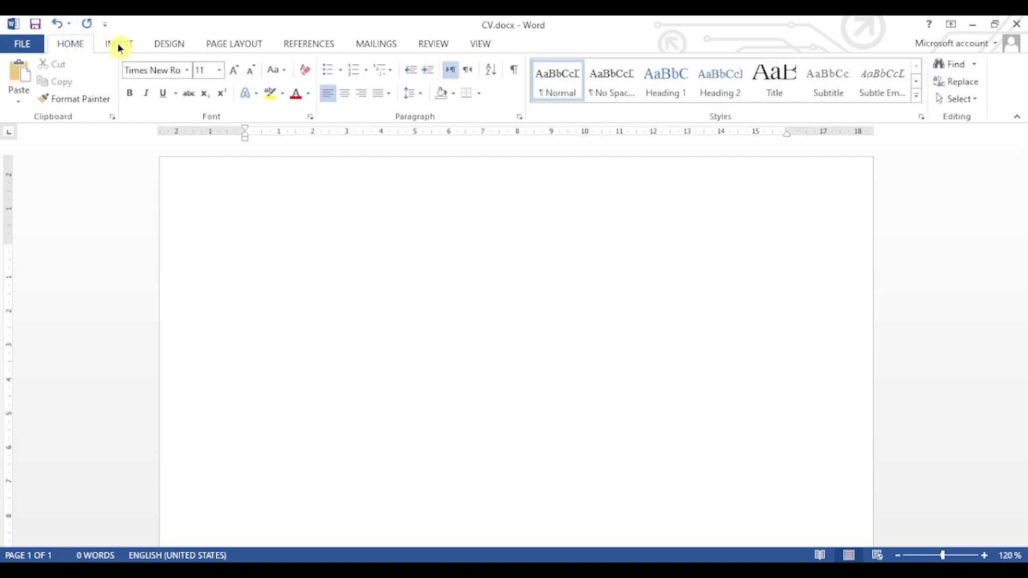
pyautogui.click(119, 44)
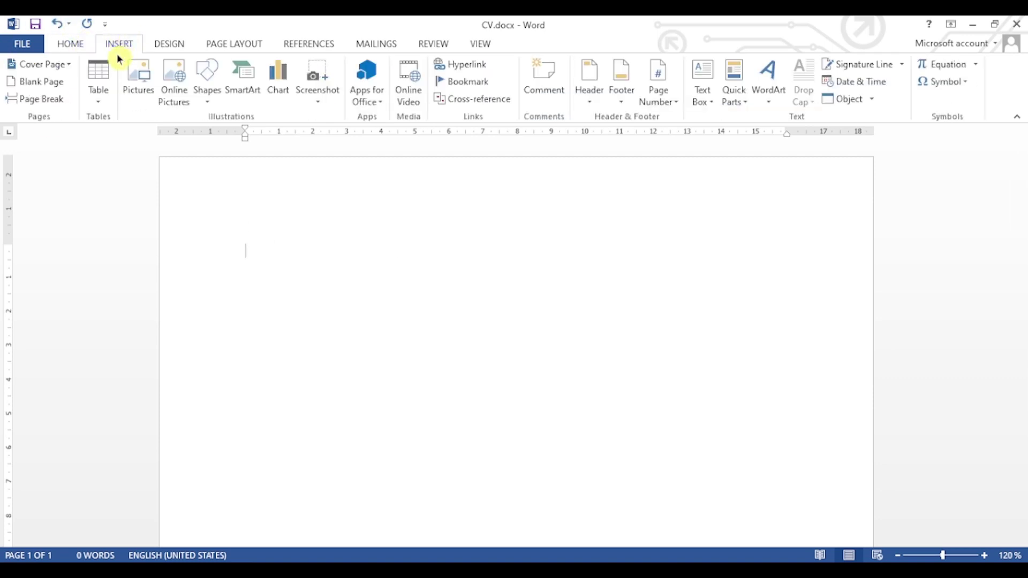
pyautogui.click(212, 102)
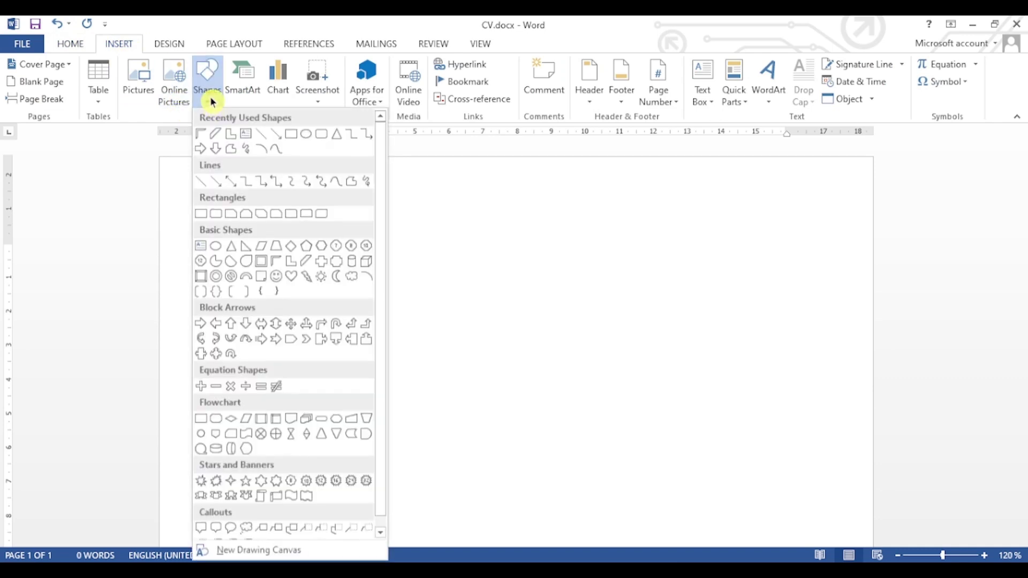
pyautogui.click(292, 136)
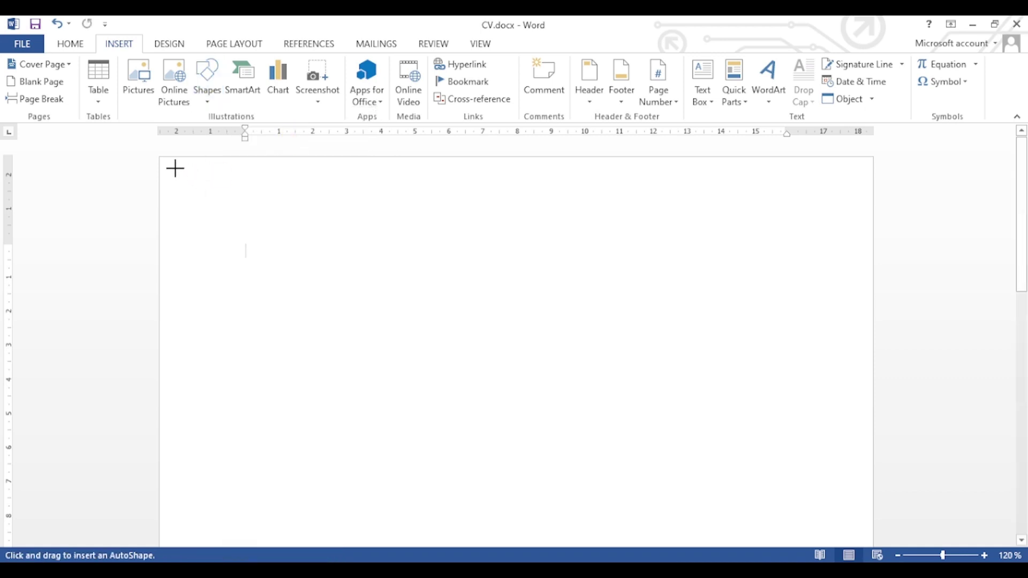
pyautogui.moveTo(160, 156)
pyautogui.mouseDown()
pyautogui.moveTo(214, 179)
pyautogui.moveTo(274, 315)
pyautogui.moveTo(294, 539)
pyautogui.moveTo(303, 558)
pyautogui.moveTo(311, 552)
pyautogui.mouseUp()
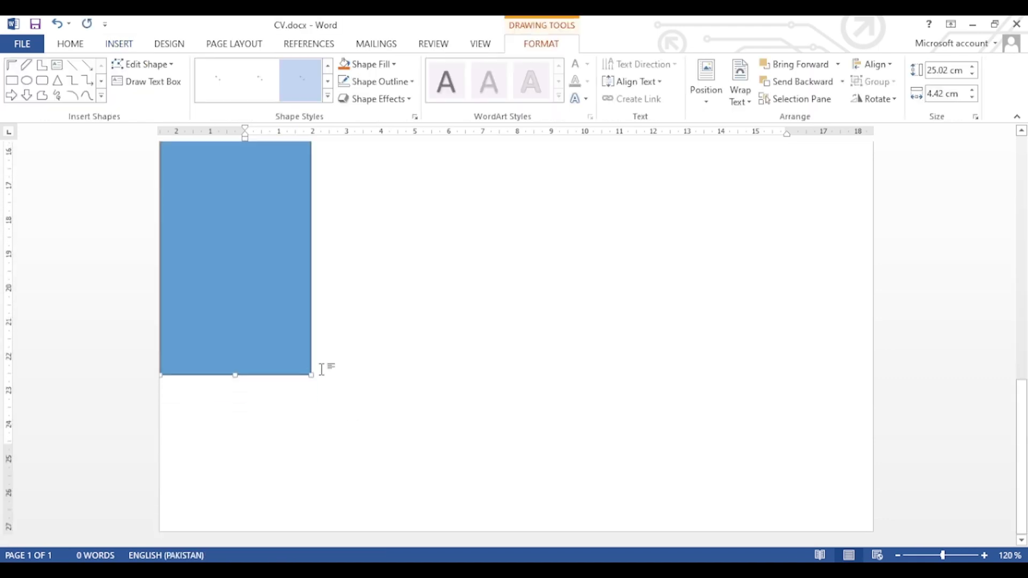
pyautogui.moveTo(310, 373); pyautogui.dragTo(314, 529)
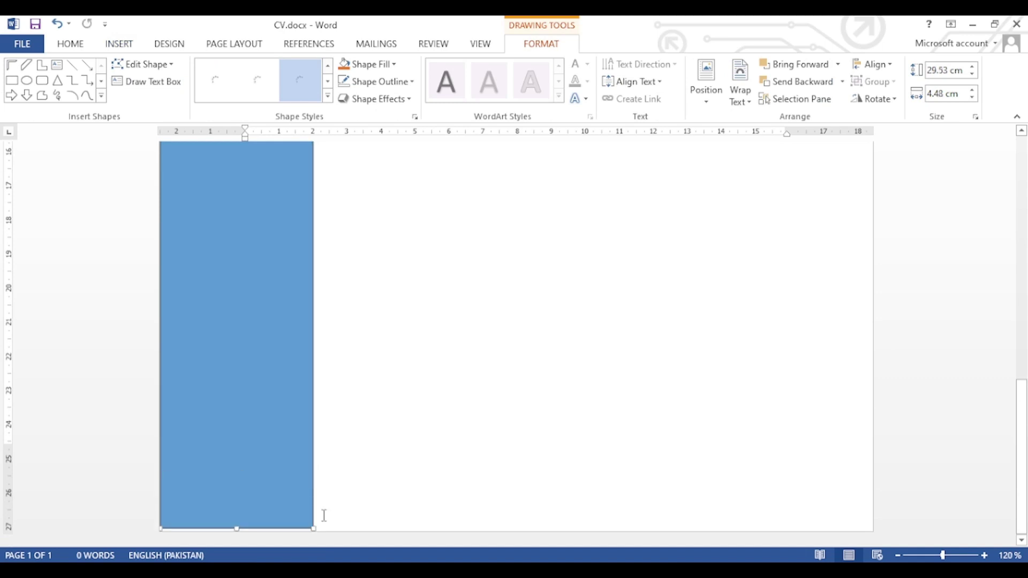
pyautogui.scroll(10, 307, 413)
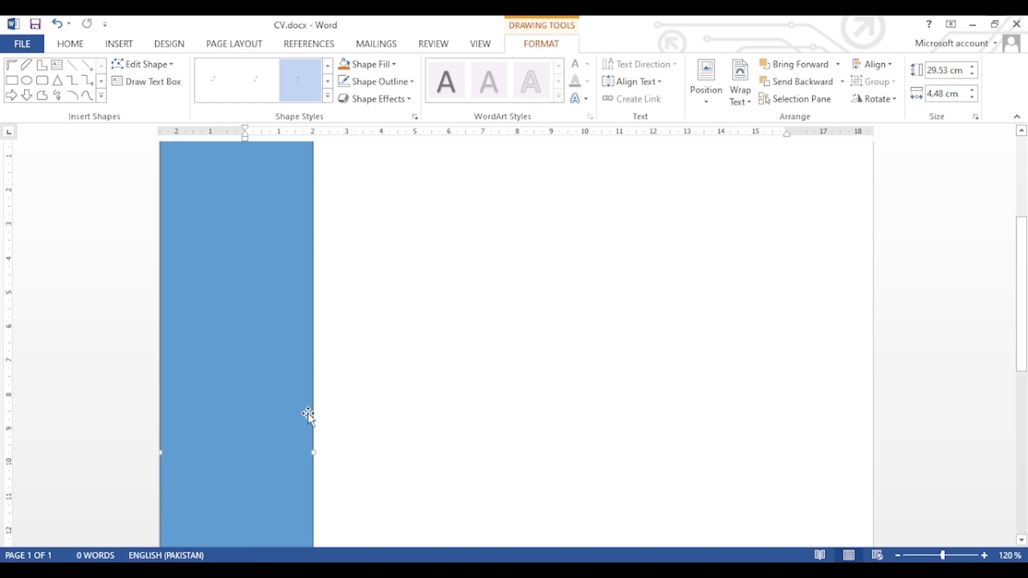
pyautogui.scroll(3, 307, 413)
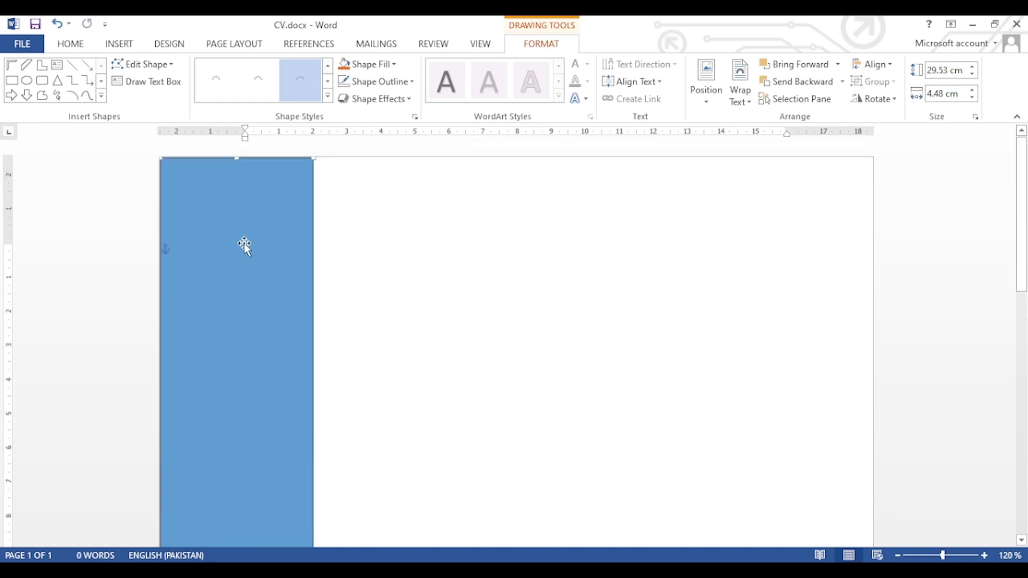
pyautogui.click(118, 44)
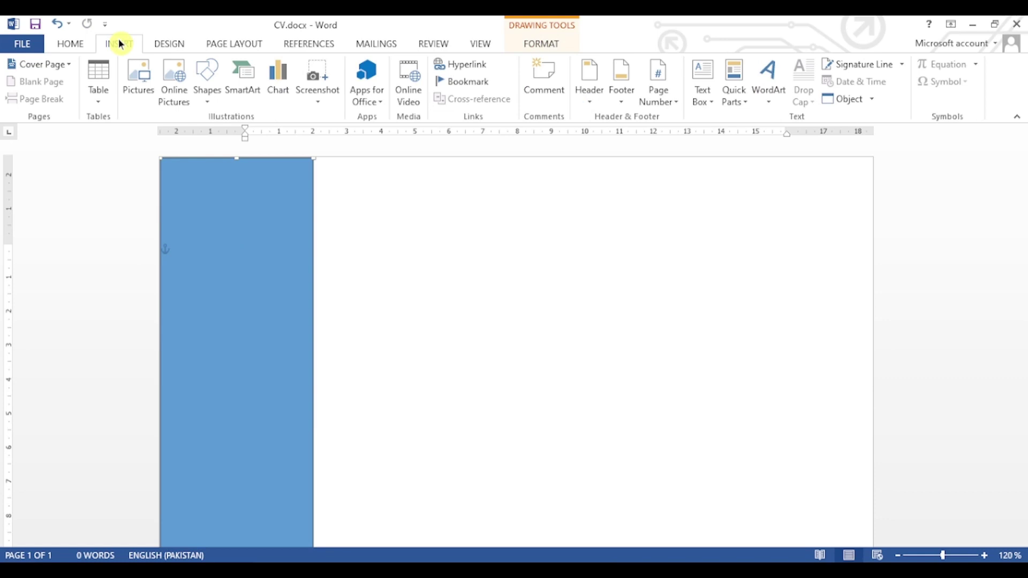
# Insert the Passport Size Photo picture into the page.
pyautogui.click(146, 86)
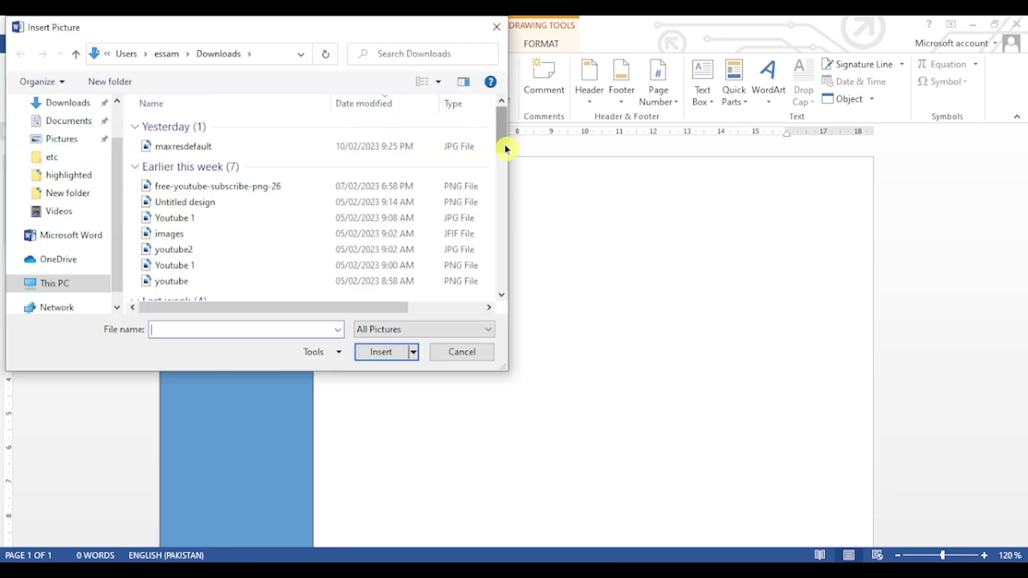
pyautogui.moveTo(500, 139); pyautogui.dragTo(501, 156)
pyautogui.click(219, 270)
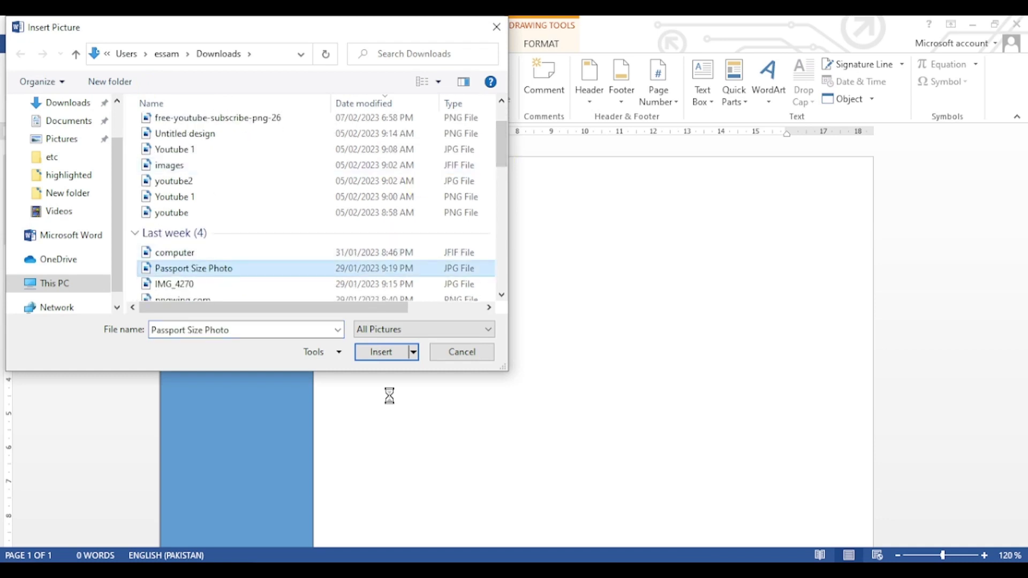
pyautogui.click(387, 352)
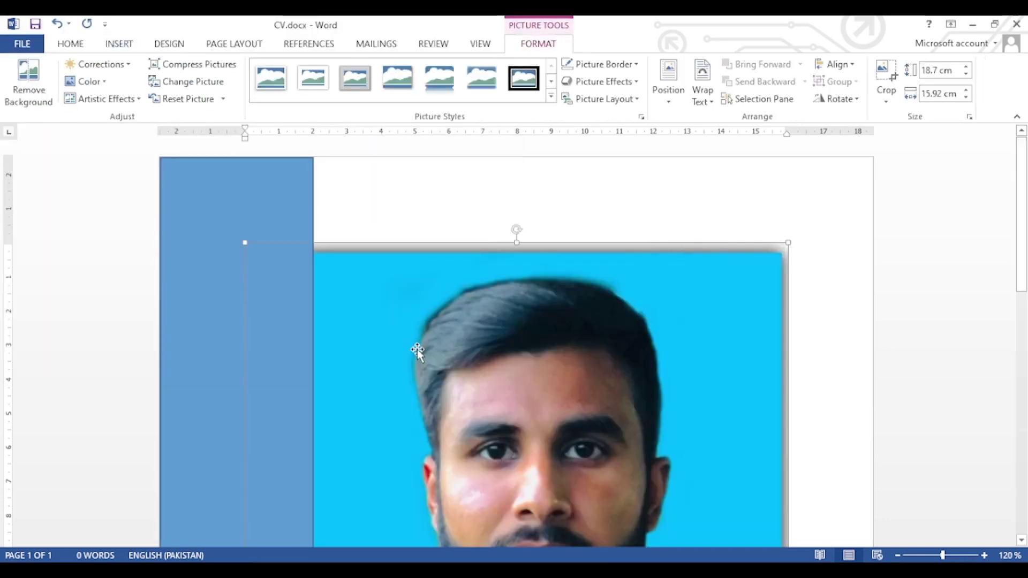
# Shrink the photo to 4.62 × 6.65 cm beside the blue bar.
pyautogui.moveTo(788, 242); pyautogui.dragTo(486, 424)
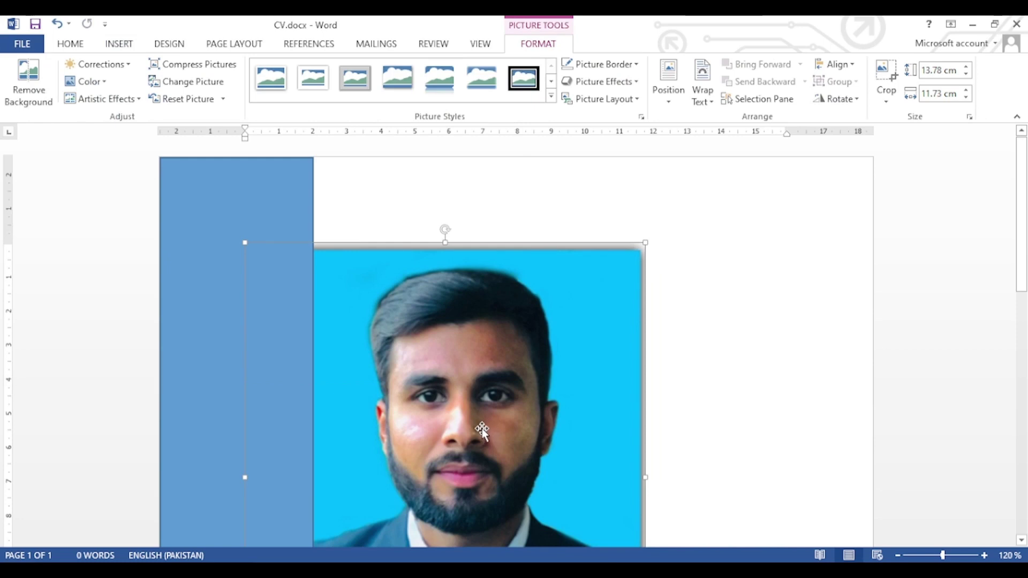
pyautogui.scroll(-5, 646, 429)
pyautogui.moveTo(645, 413); pyautogui.dragTo(472, 206)
pyautogui.scroll(6, 519, 319)
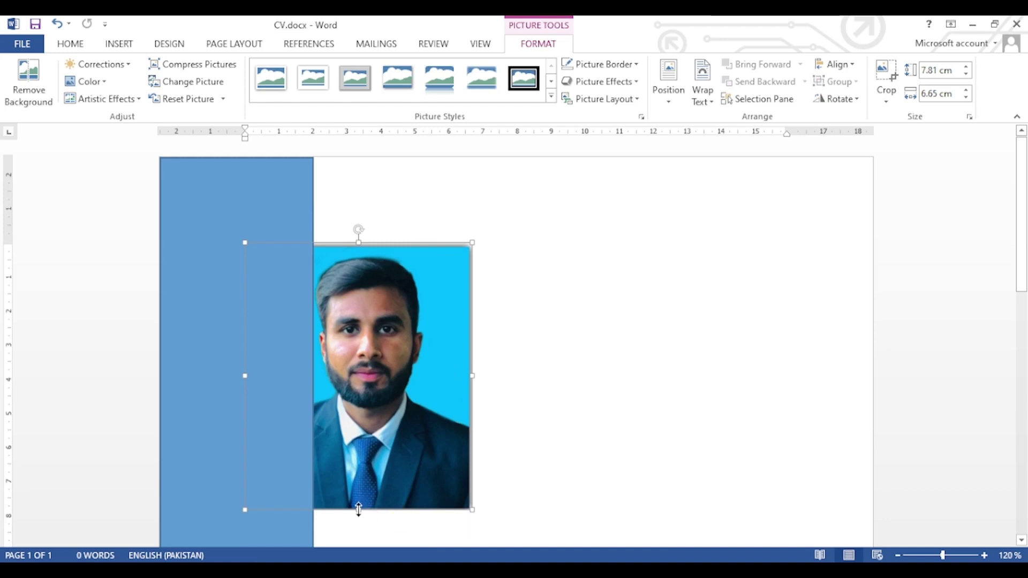
pyautogui.moveTo(358, 510); pyautogui.dragTo(366, 400)
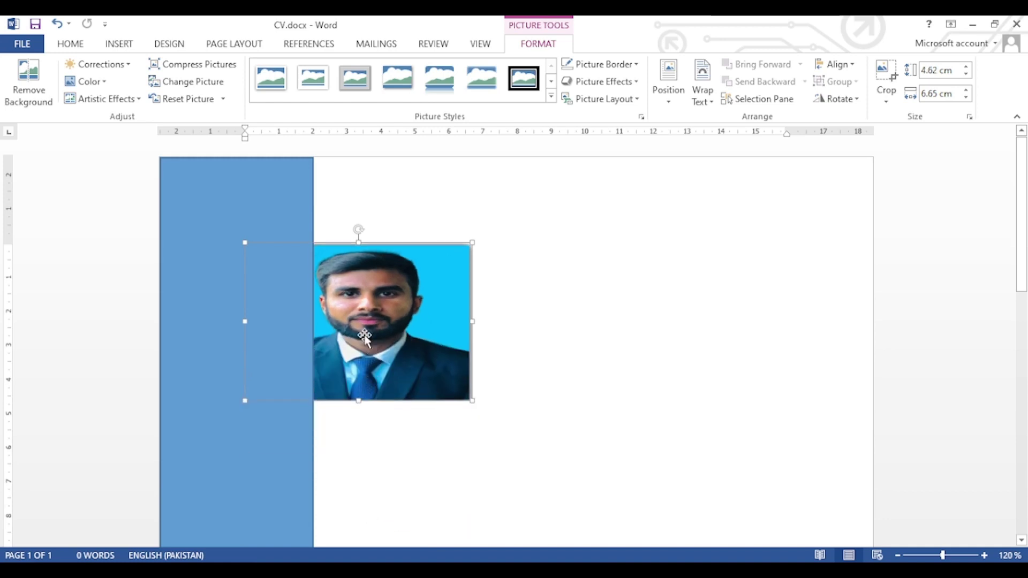
# Set the photo's text wrapping to In Front of Text.
pyautogui.rightClick(399, 324)
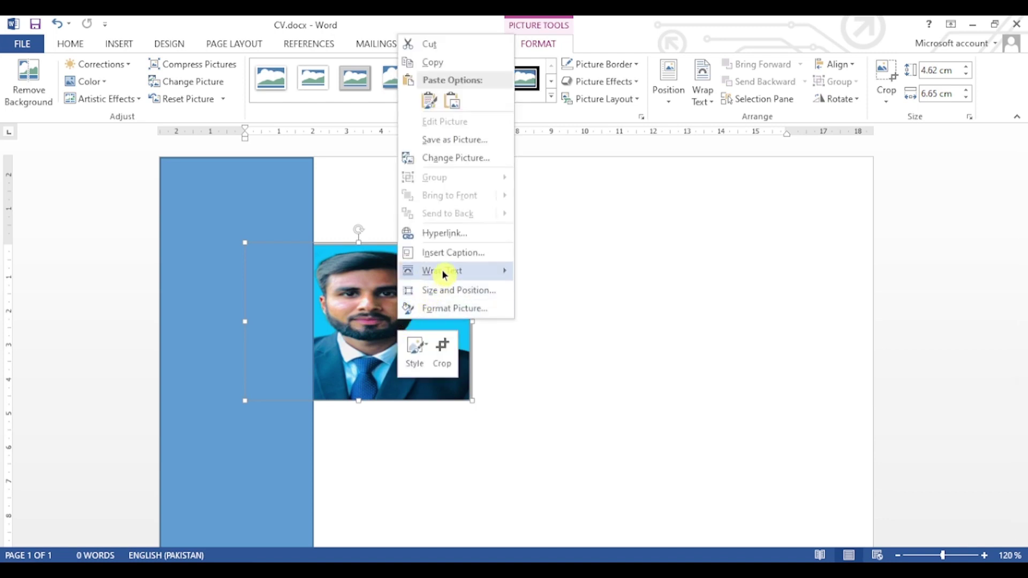
pyautogui.moveTo(443, 274)
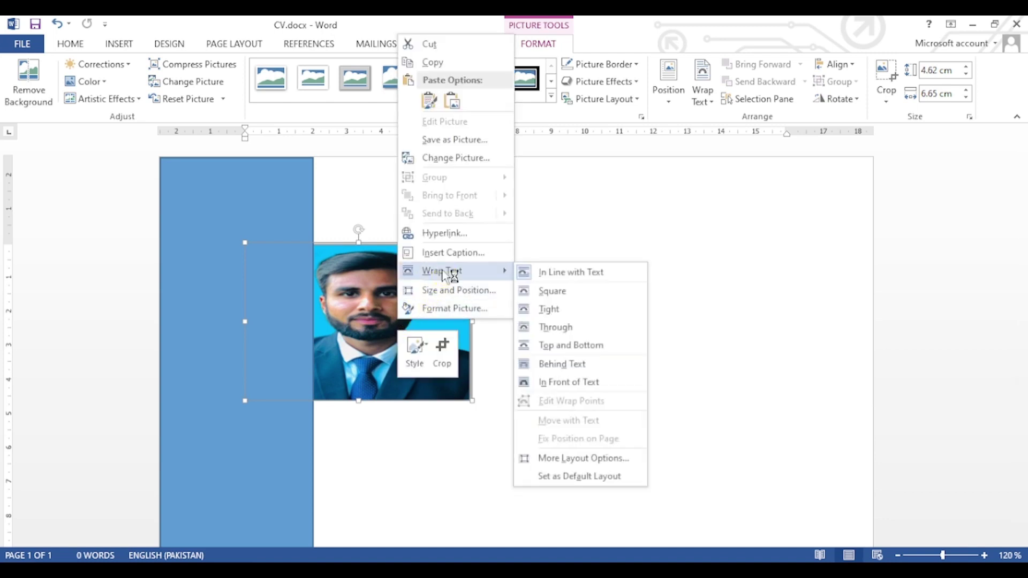
pyautogui.click(559, 366)
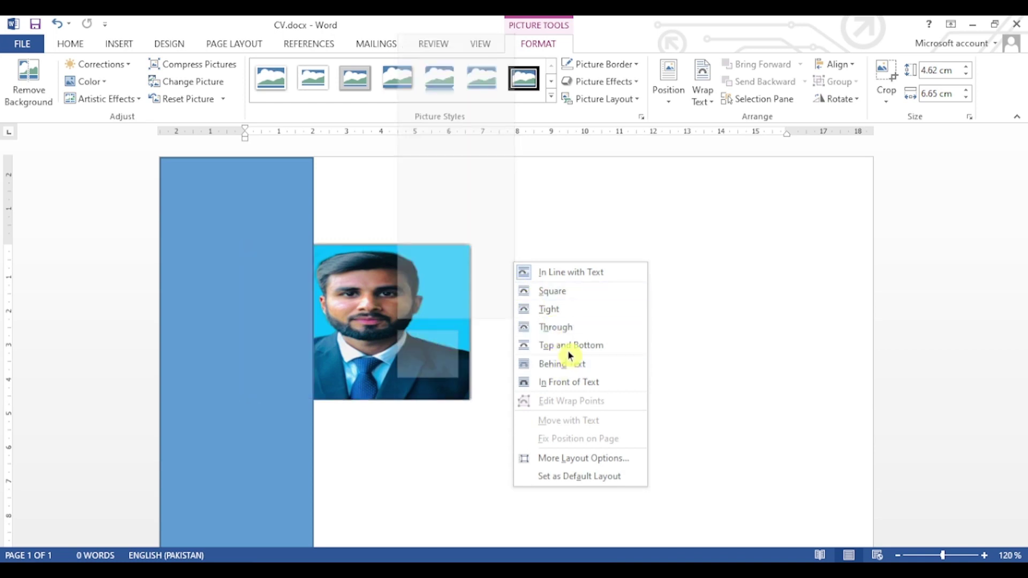
pyautogui.click(564, 383)
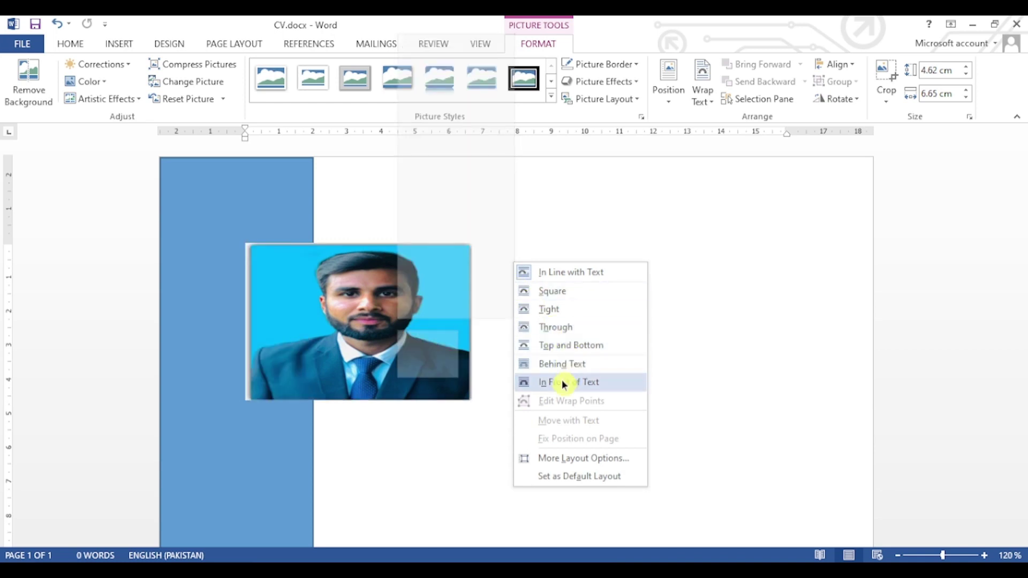
# Narrow the photo to about 4.61 × 4.02 cm and move it into the blue bar.
pyautogui.moveTo(470, 323); pyautogui.dragTo(394, 316)
pyautogui.moveTo(321, 328); pyautogui.dragTo(232, 265)
pyautogui.moveTo(316, 272); pyautogui.dragTo(304, 271)
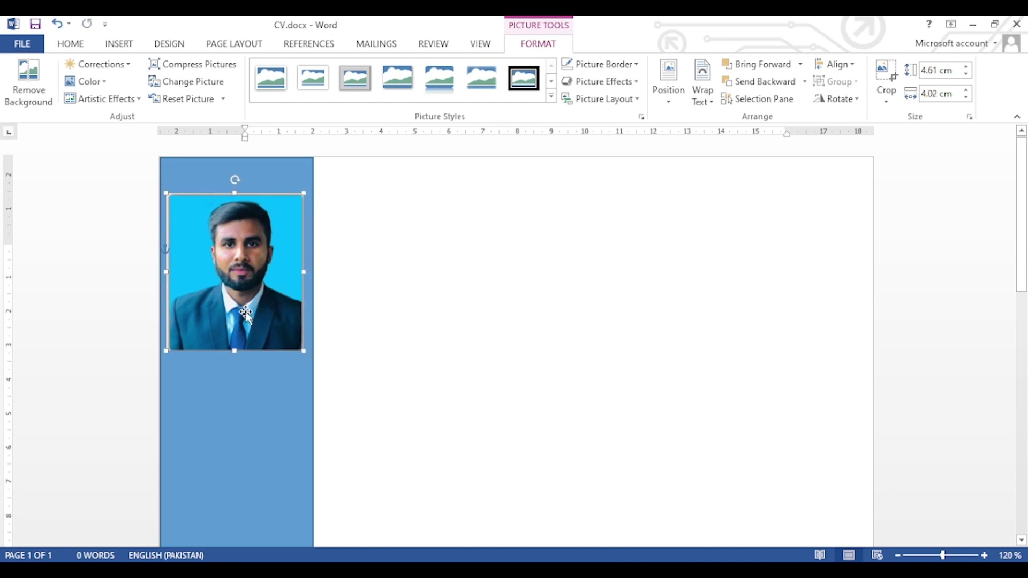
# Apply the Soft Edge Oval picture style to the photo.
pyautogui.rightClick(227, 239)
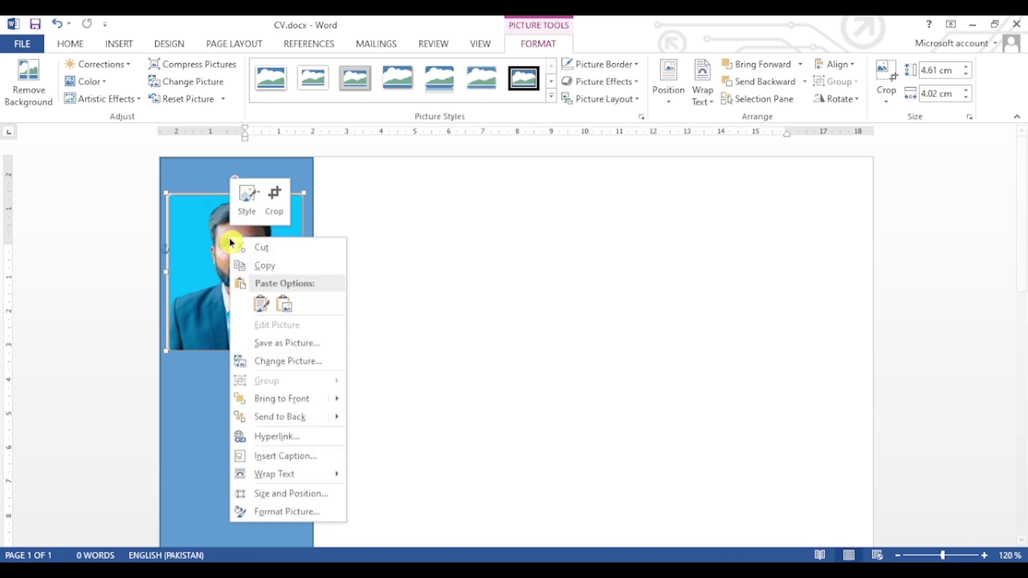
pyautogui.click(251, 209)
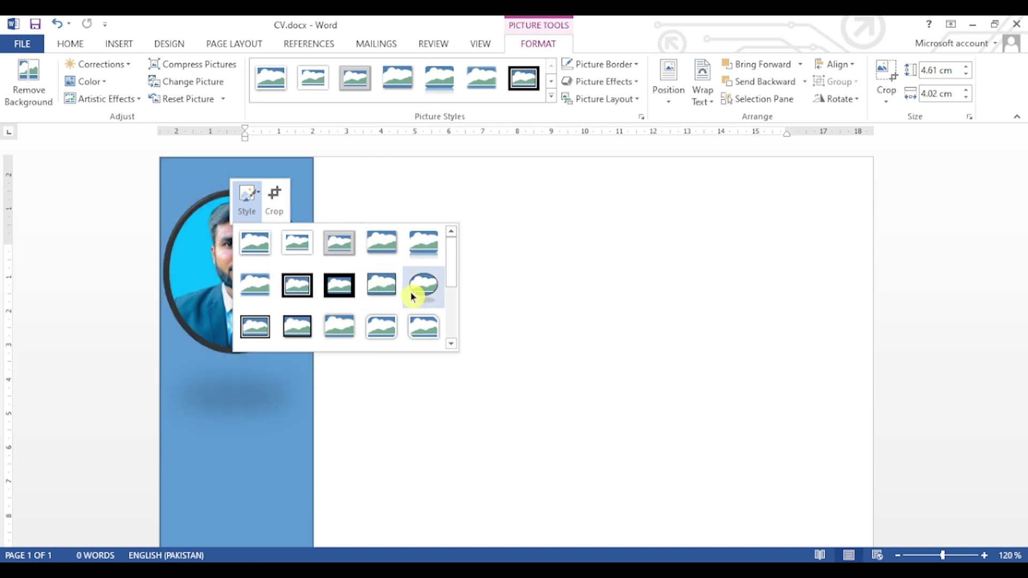
pyautogui.scroll(-1, 412, 296)
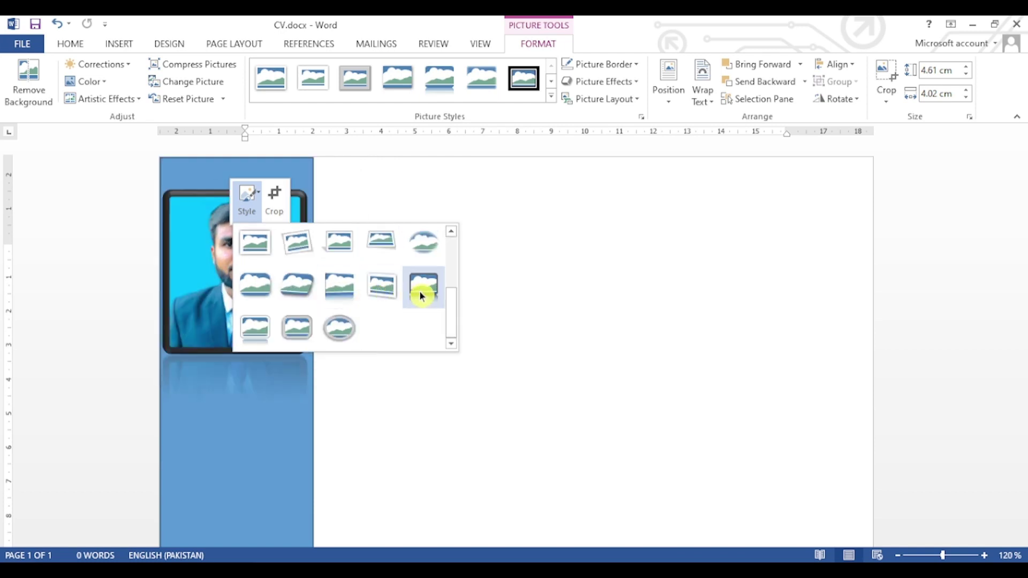
pyautogui.click(424, 255)
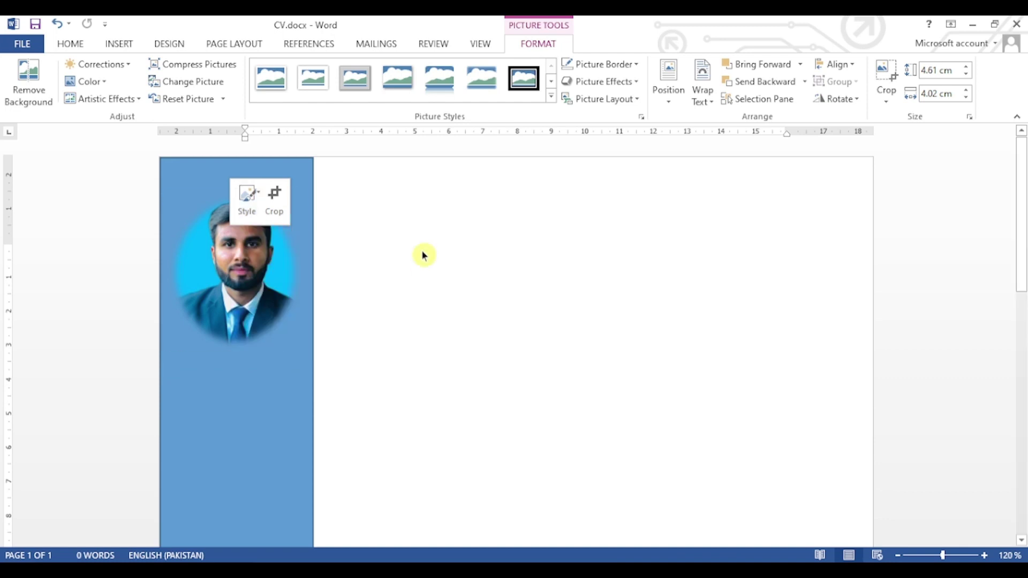
pyautogui.click(243, 397)
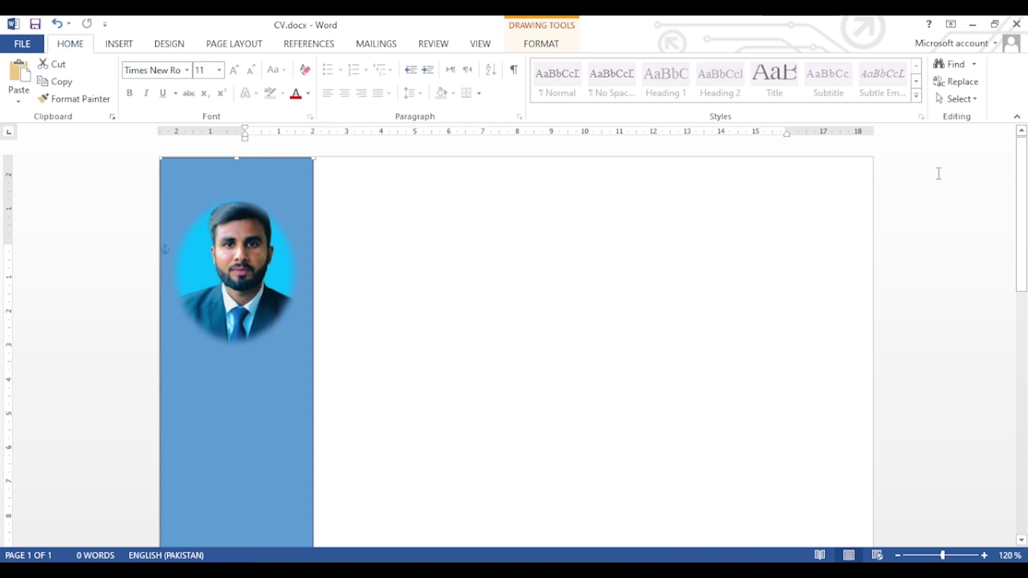
# Draw a Half Frame shape near the page's top-right corner.
pyautogui.click(115, 43)
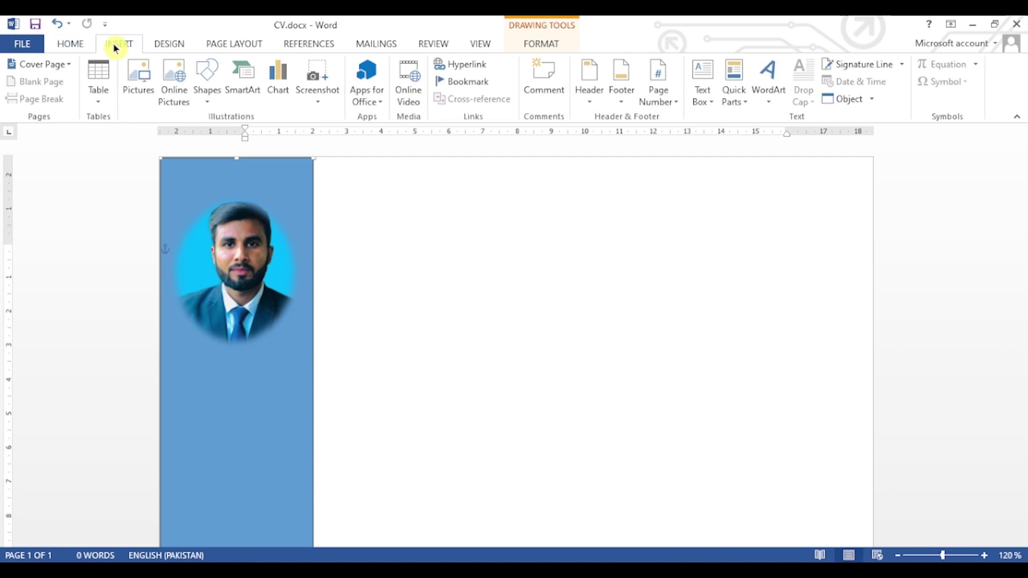
pyautogui.click(210, 99)
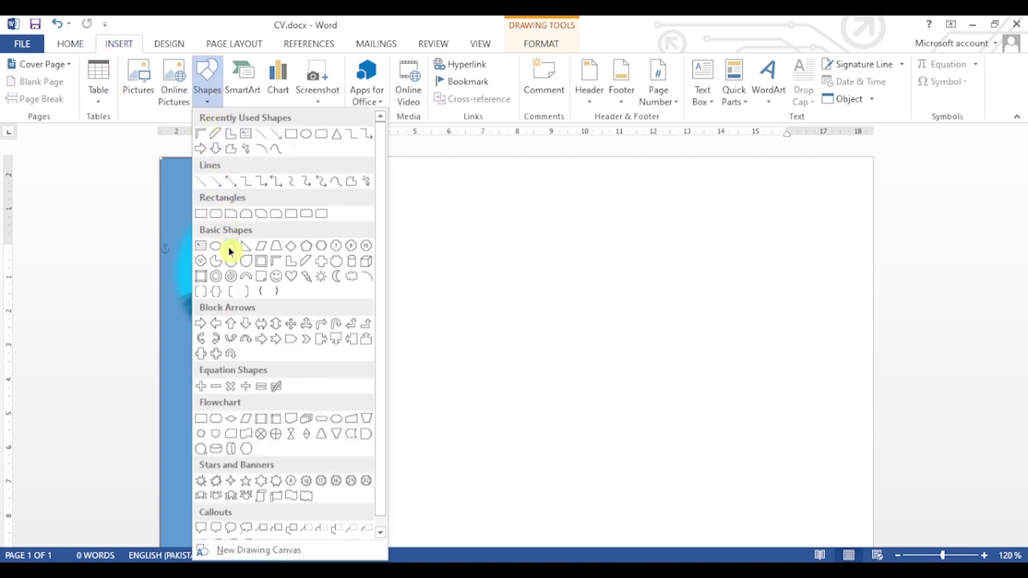
pyautogui.click(274, 260)
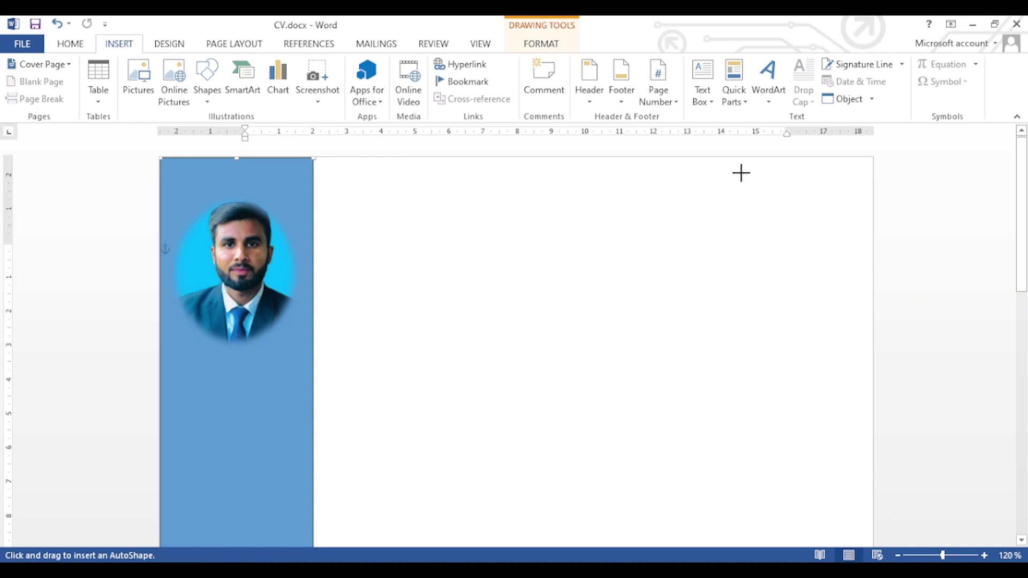
pyautogui.moveTo(767, 166)
pyautogui.mouseDown()
pyautogui.moveTo(839, 182)
pyautogui.moveTo(866, 214)
pyautogui.mouseUp()
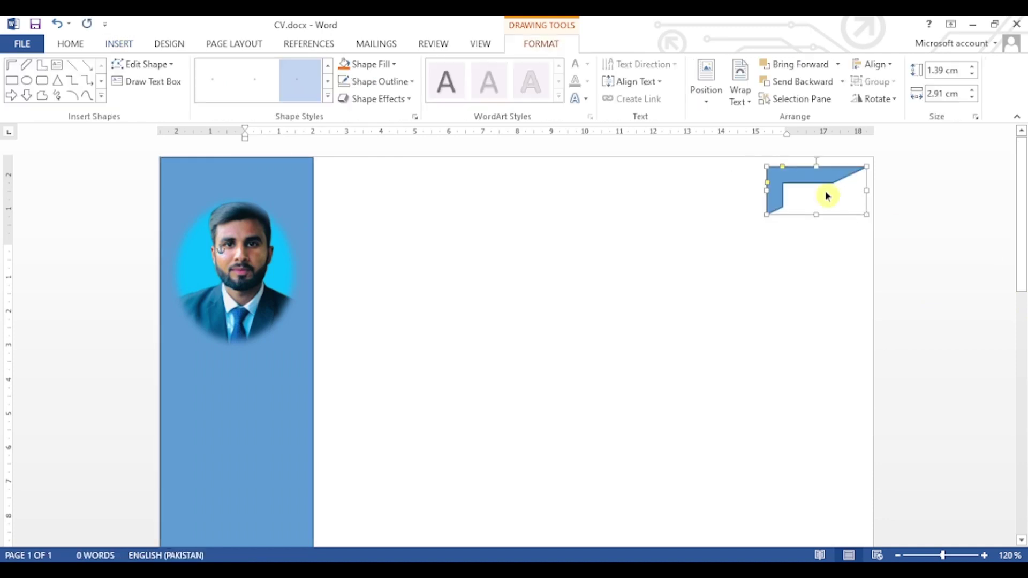
# Reposition and rotate the half frame along the top and right edges, undoing one change.
pyautogui.click(813, 232)
pyautogui.moveTo(810, 190); pyautogui.dragTo(808, 214)
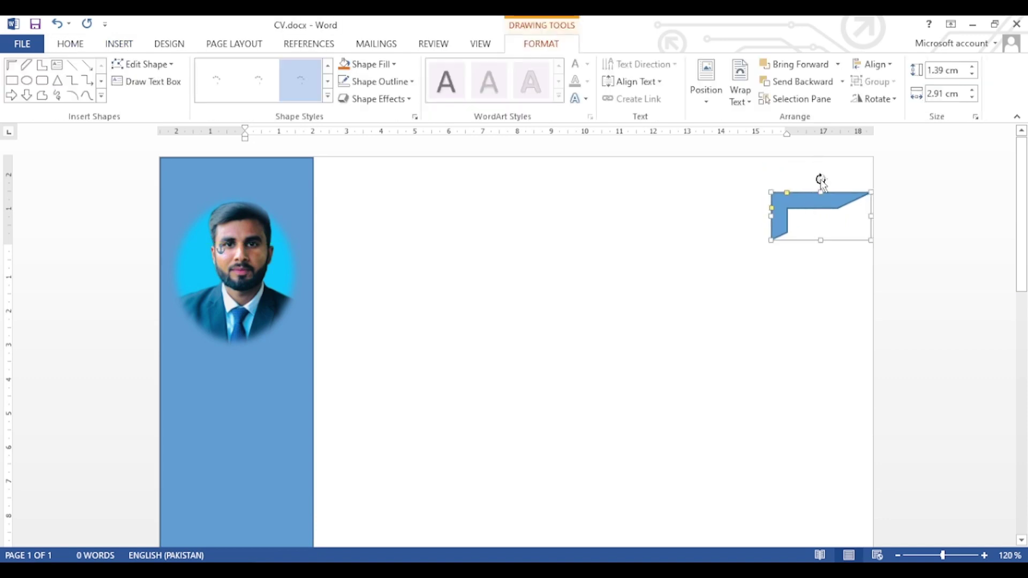
pyautogui.moveTo(821, 180); pyautogui.dragTo(870, 215)
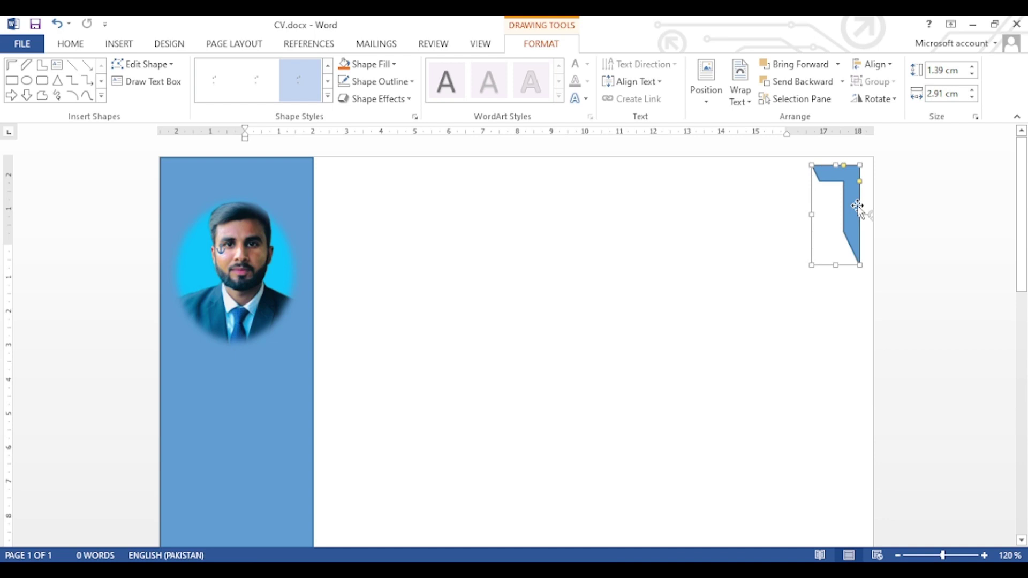
pyautogui.hotkey('ctrl', 'z')
pyautogui.hotkey('ctrl', 'z')
# Adjust the corner shape's position, using undo and redo to keep it top-right.
pyautogui.rightClick(842, 184)
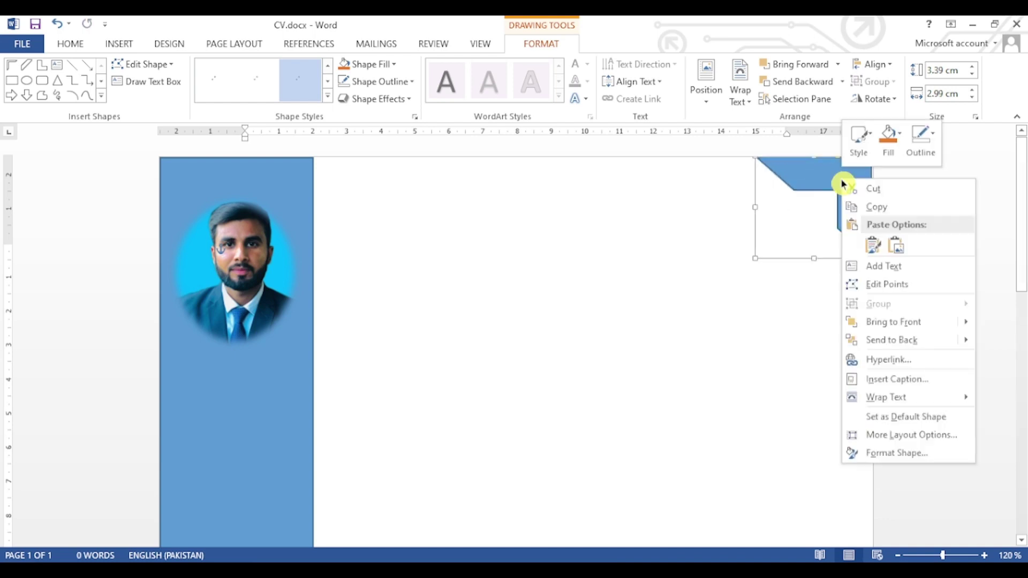
pyautogui.click(878, 209)
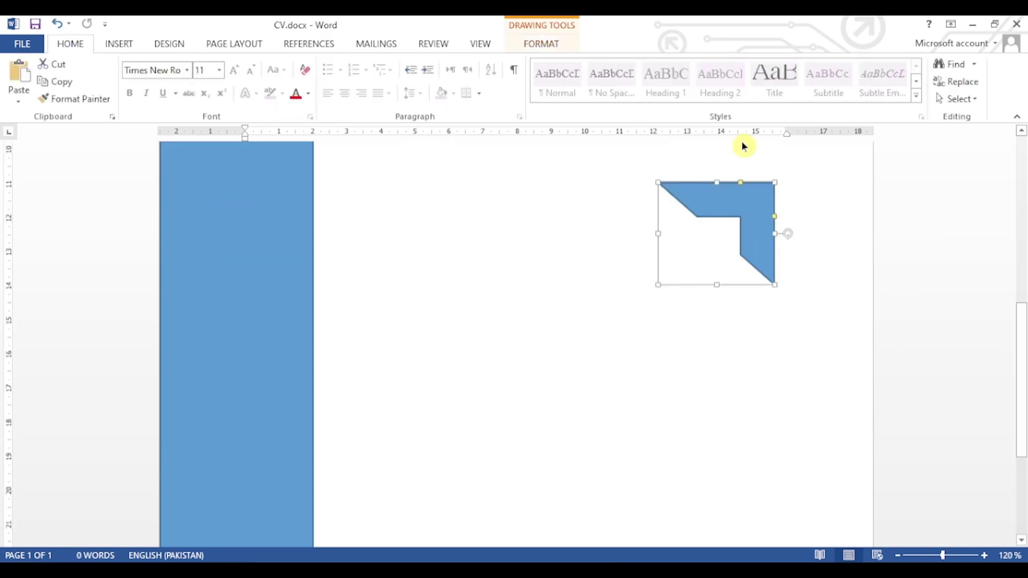
pyautogui.moveTo(767, 251); pyautogui.dragTo(827, 315)
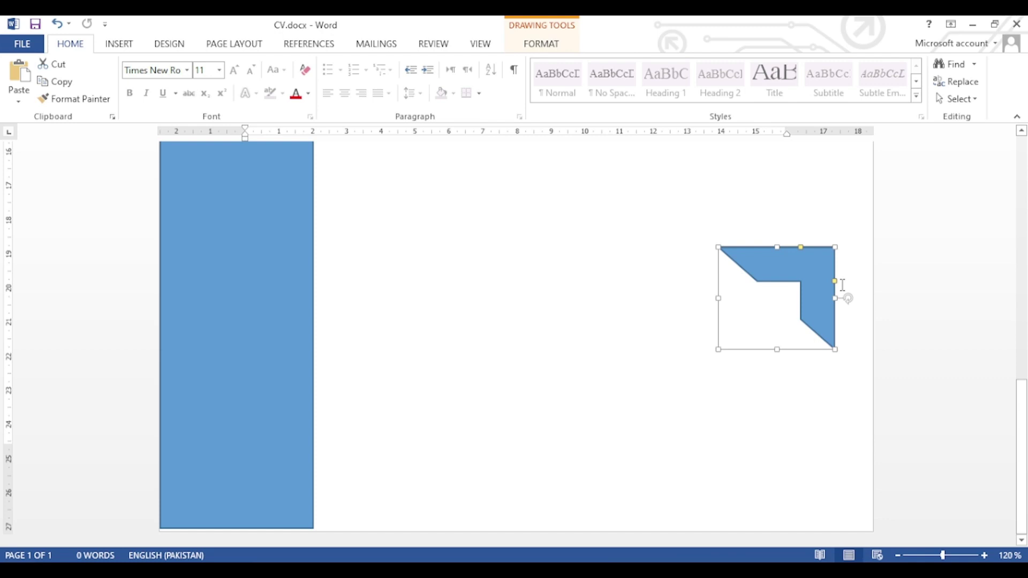
pyautogui.hotkey('ctrl', 'z')
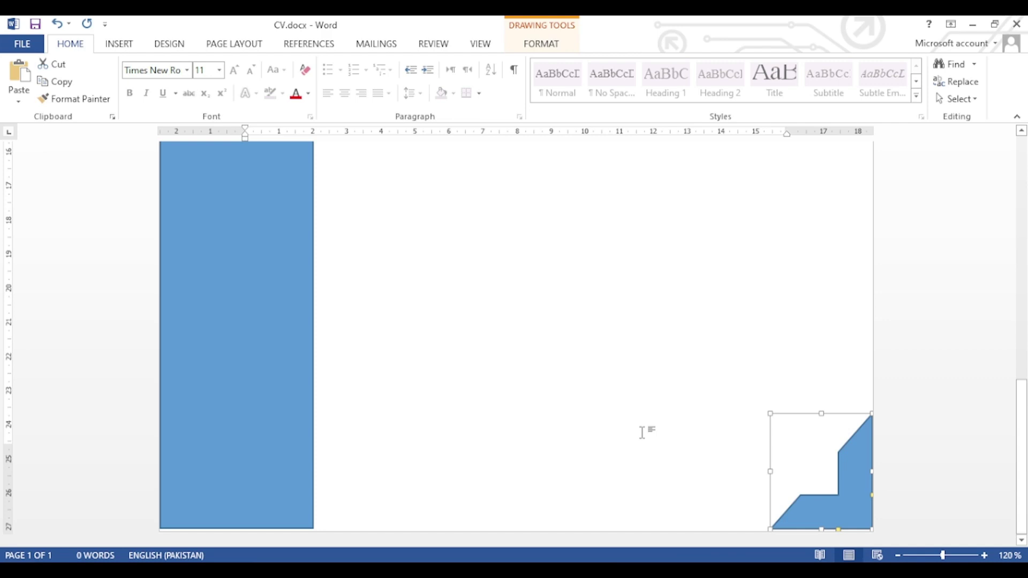
pyautogui.hotkey('ctrl', 'y')
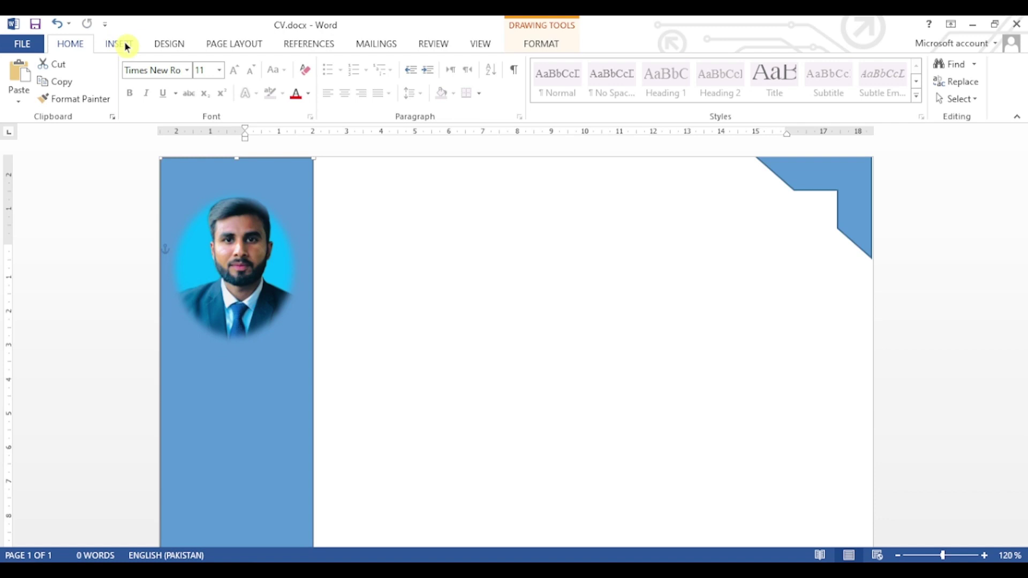
# Insert a Simple Text Box below the photo.
pyautogui.click(120, 44)
pyautogui.click(702, 96)
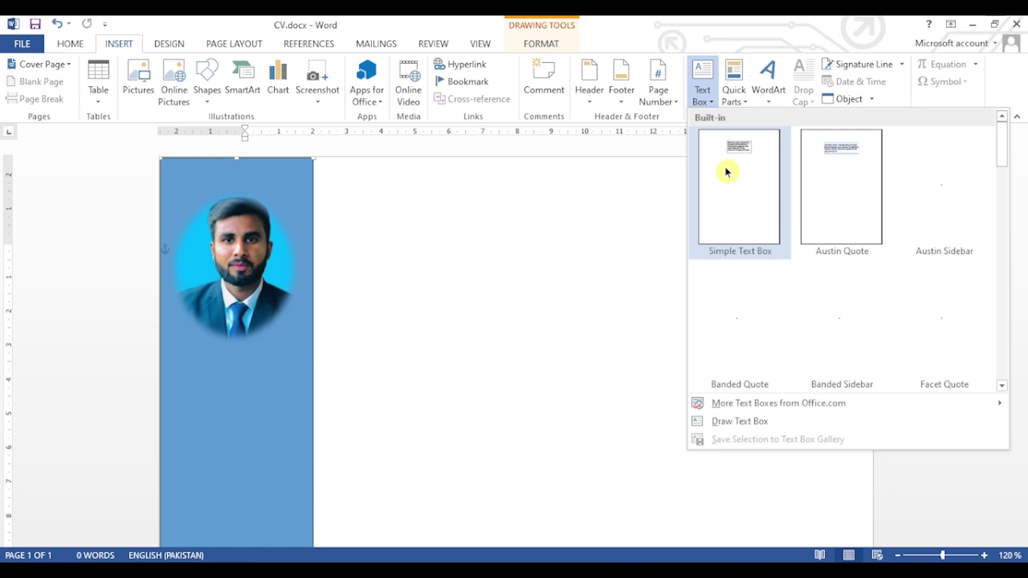
pyautogui.click(727, 172)
pyautogui.click(166, 379)
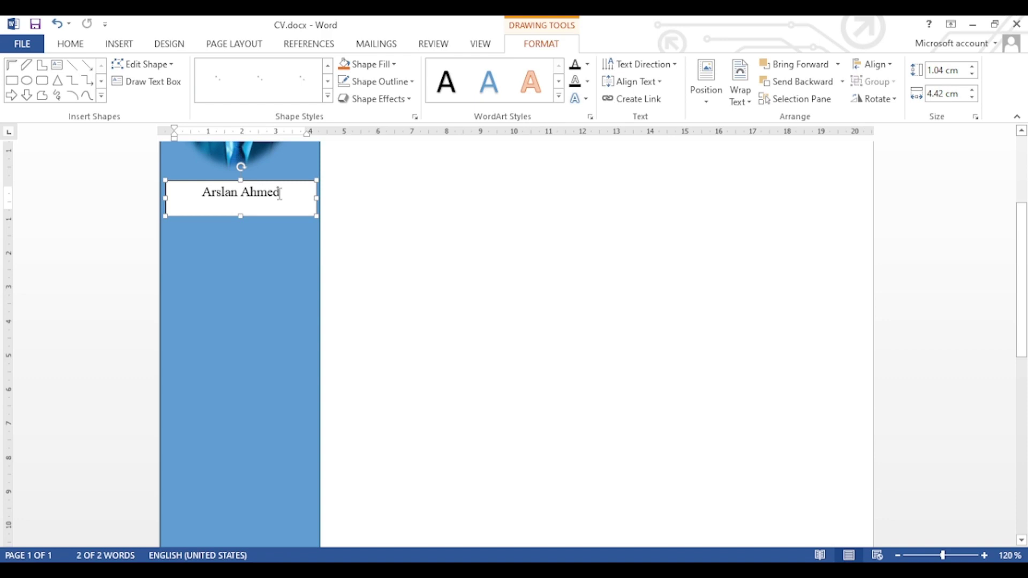
# Paste the candidate's name, phone number and e-mail on separate lines in the text box.
pyautogui.hotkey('ctrl', 'v')
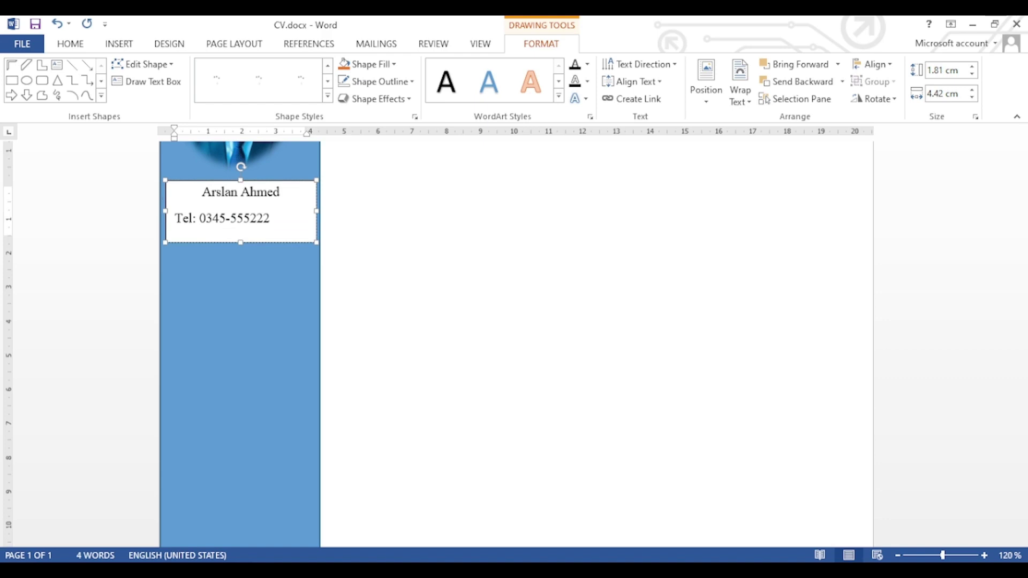
pyautogui.press('Return')
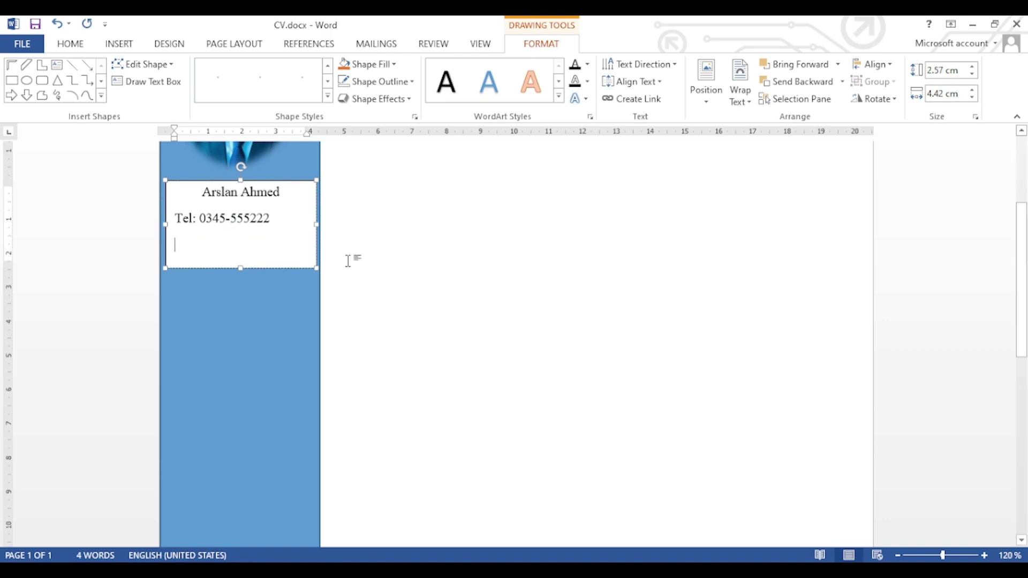
pyautogui.hotkey('ctrl', 'v')
pyautogui.click(186, 178)
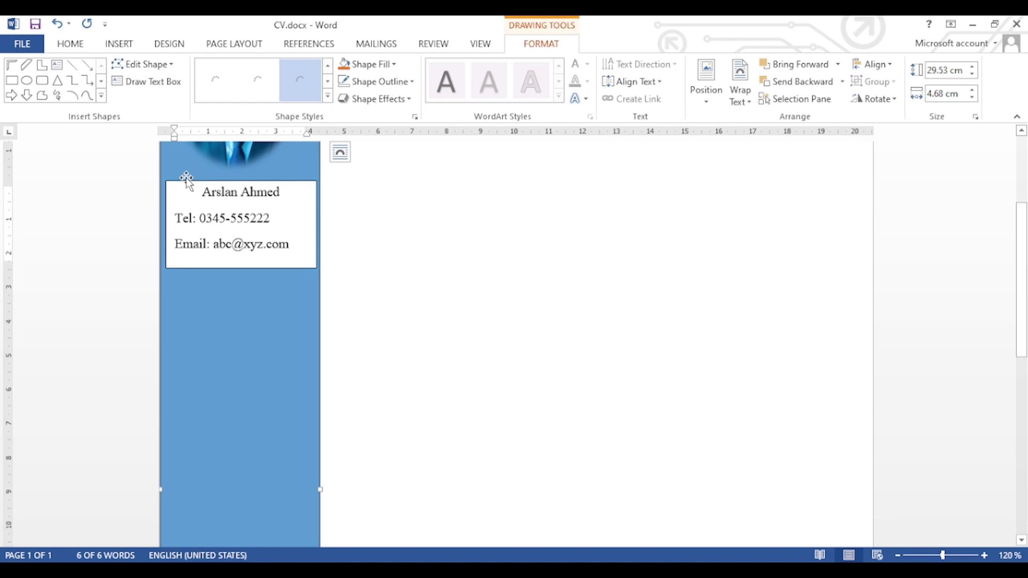
# Make the name bold at 16 pt and the Tel and Email lines bold at 14 pt.
pyautogui.tripleClick(227, 192)
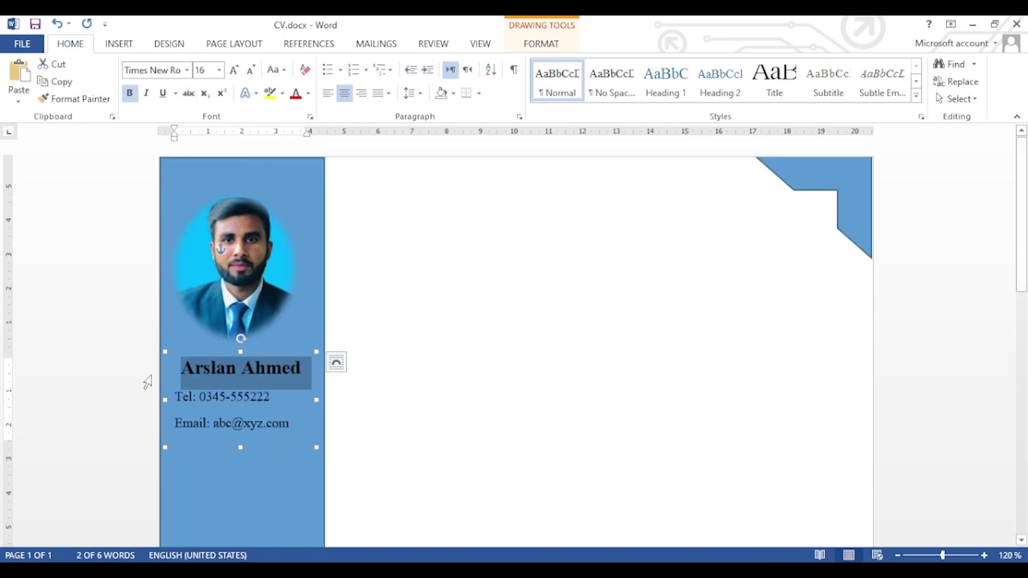
pyautogui.click(278, 423)
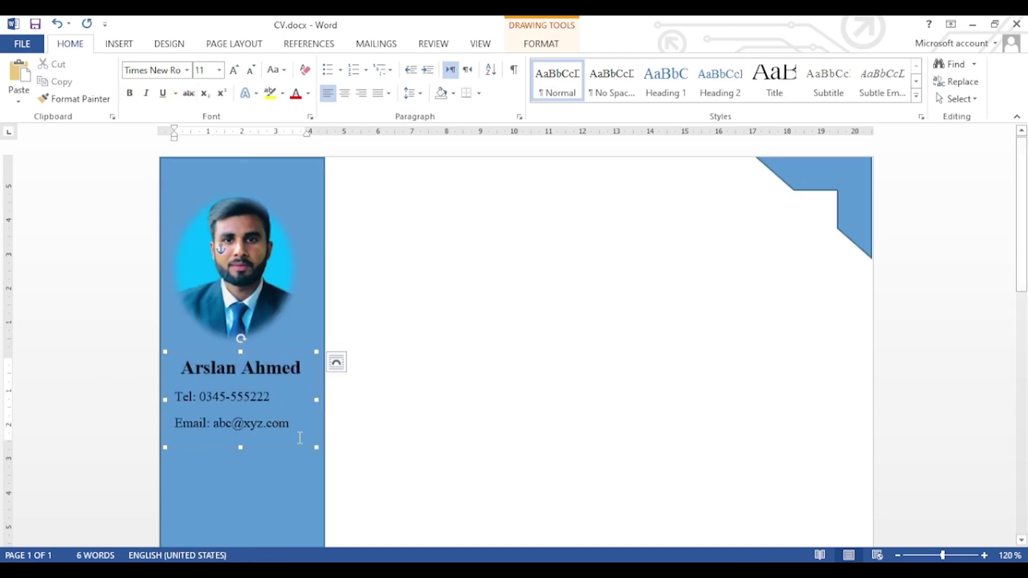
pyautogui.moveTo(298, 423); pyautogui.dragTo(185, 402)
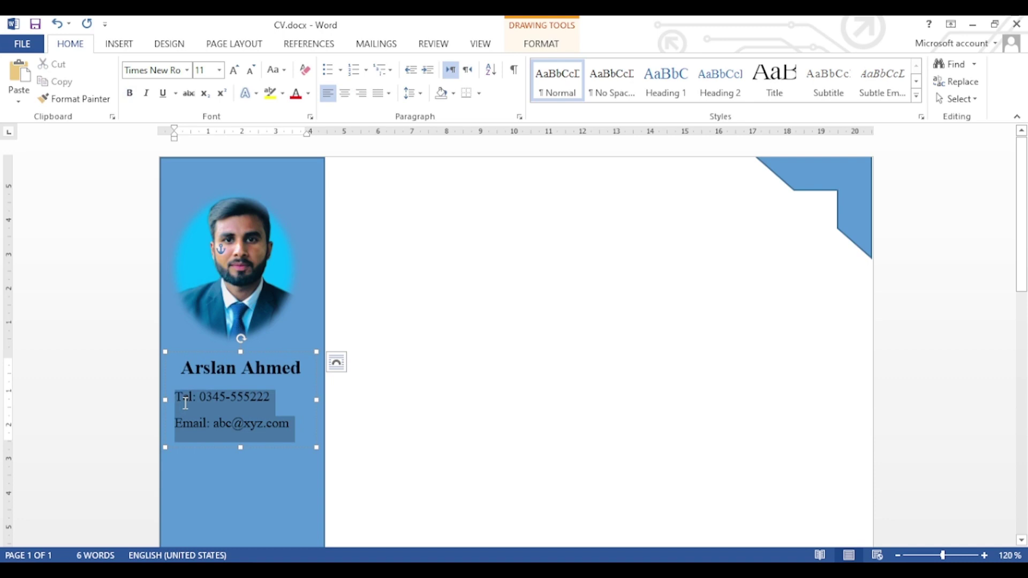
pyautogui.click(219, 70)
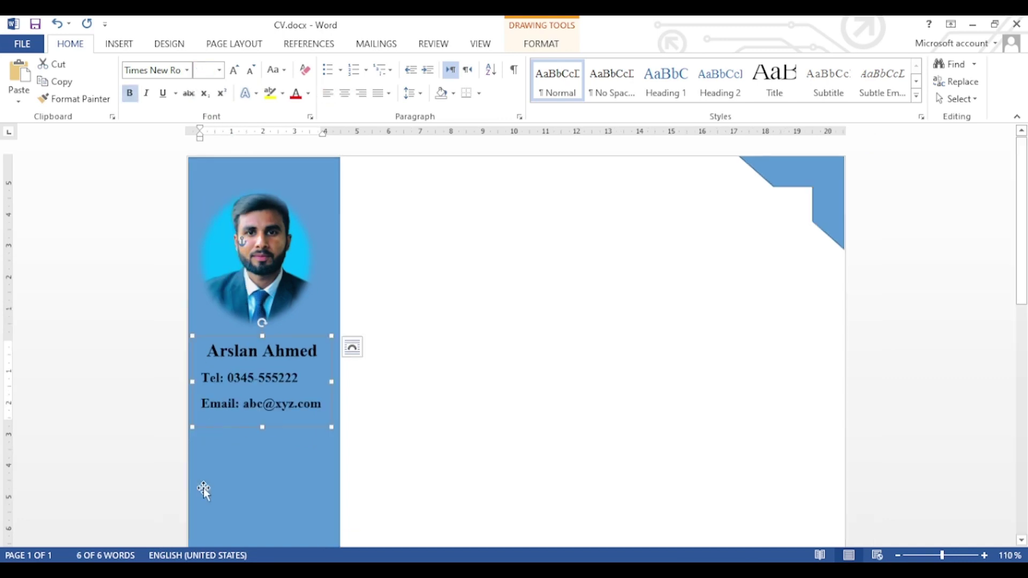
pyautogui.click(203, 488)
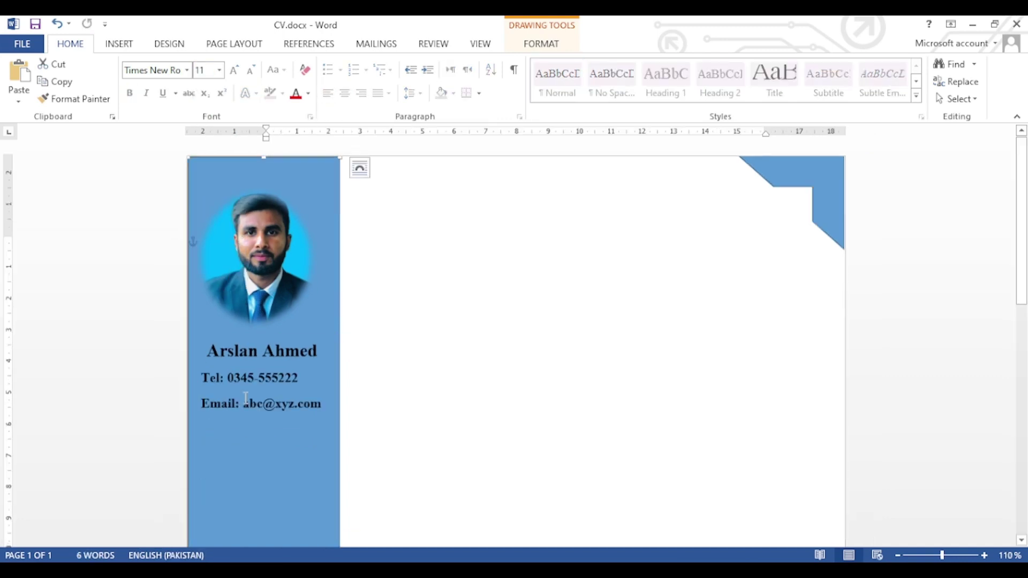
pyautogui.click(118, 43)
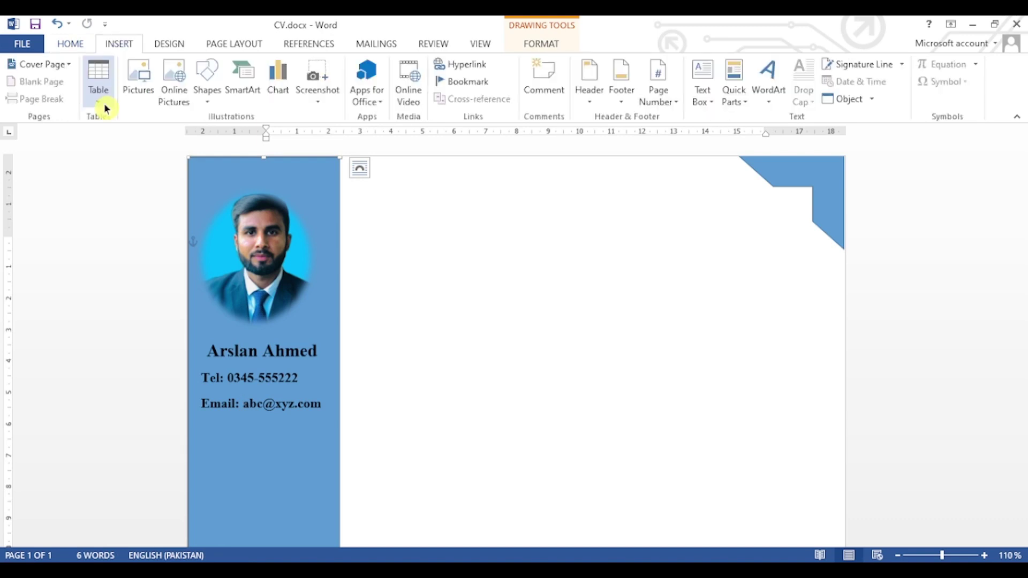
# Draw a white 0.29 × 4.72 cm line under the Email line, spanning the sidebar.
pyautogui.click(203, 91)
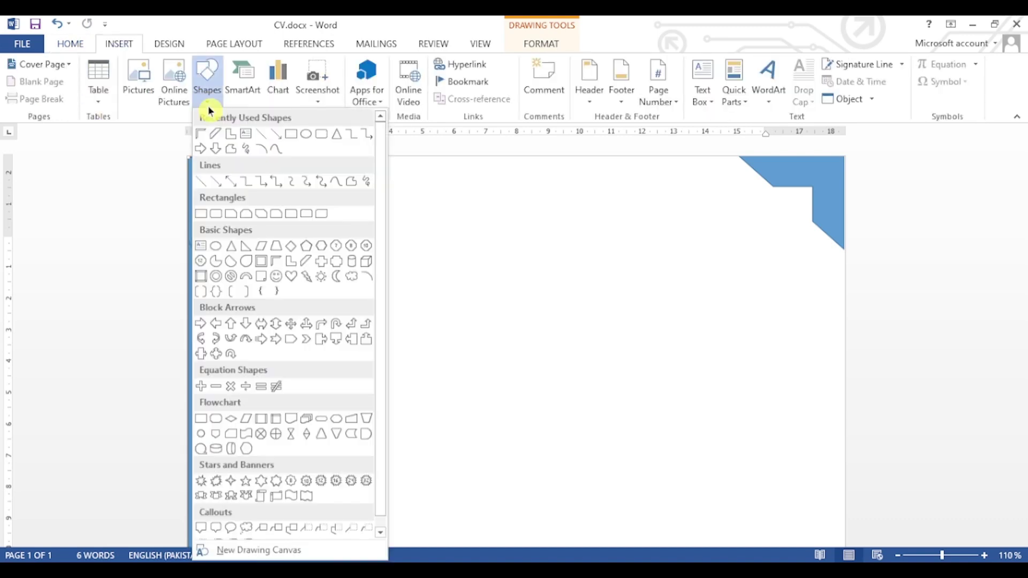
pyautogui.click(251, 147)
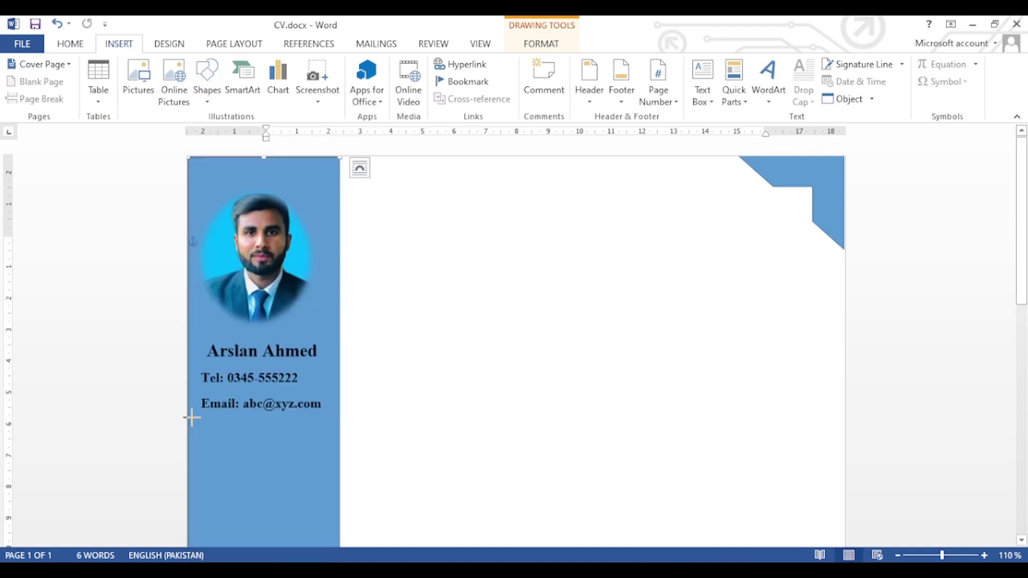
pyautogui.moveTo(191, 417); pyautogui.dragTo(340, 427)
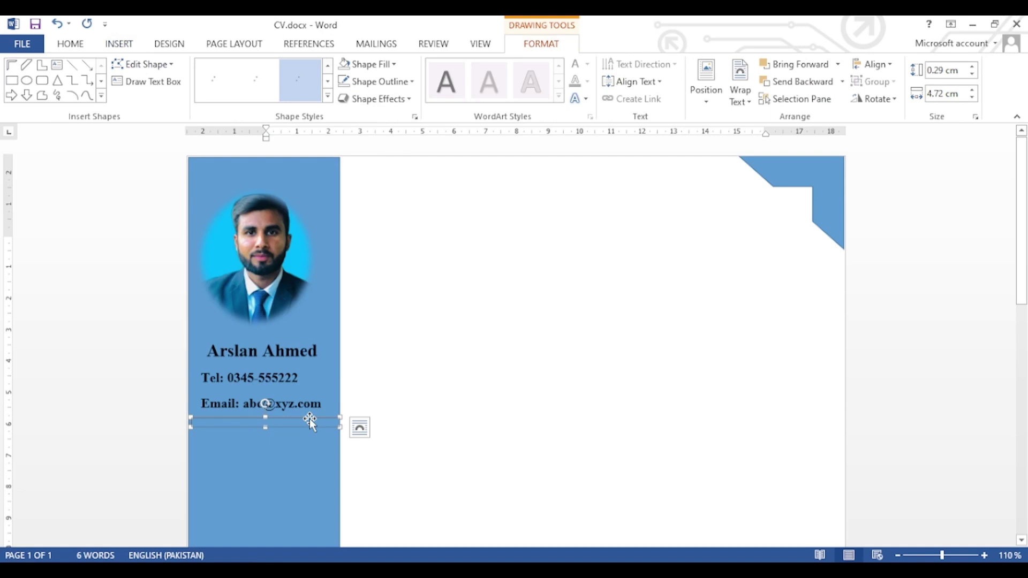
pyautogui.click(375, 64)
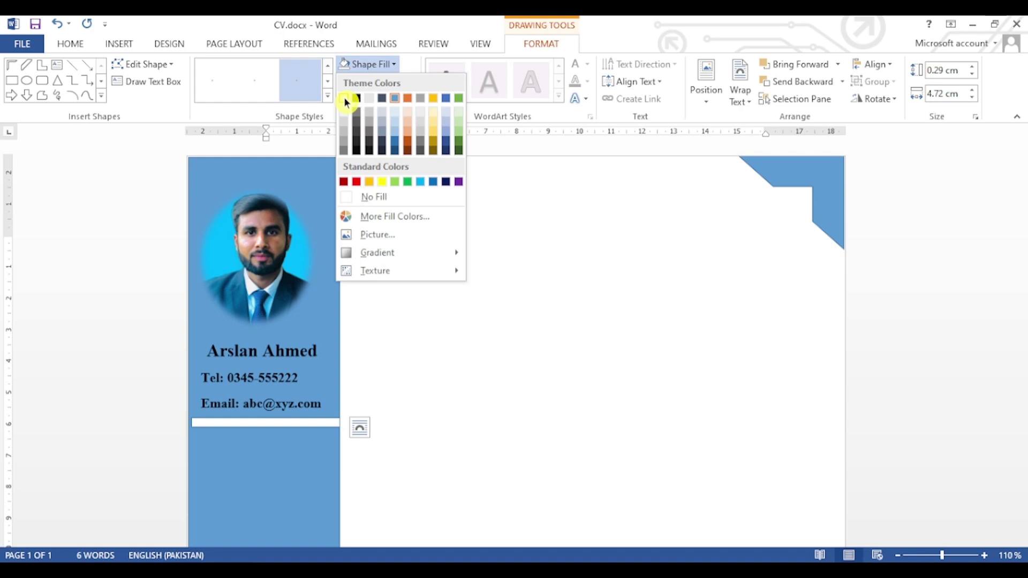
pyautogui.click(345, 99)
pyautogui.moveTo(190, 426); pyautogui.dragTo(183, 426)
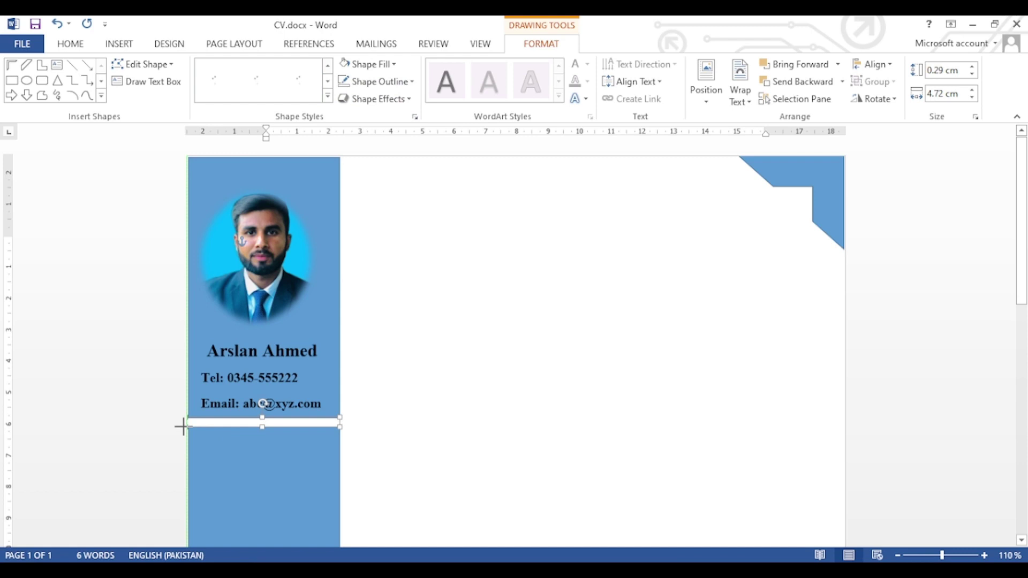
pyautogui.moveTo(183, 427); pyautogui.dragTo(183, 427)
pyautogui.scroll(-2, 222, 504)
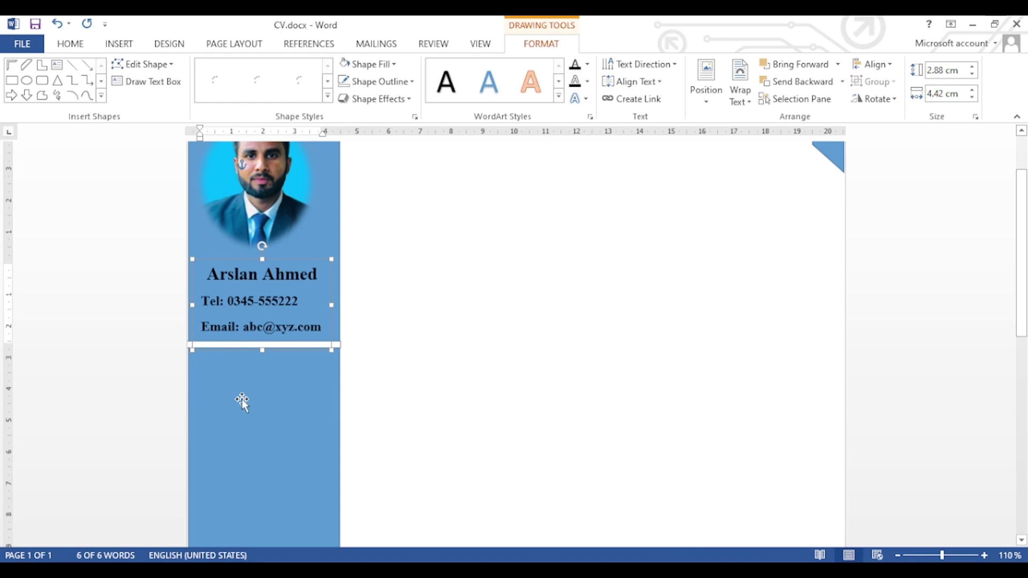
# Paste a copy of the contact text box below the divider and replace its text with the heading 'Skills'.
pyautogui.hotkey('ctrl', 'v')
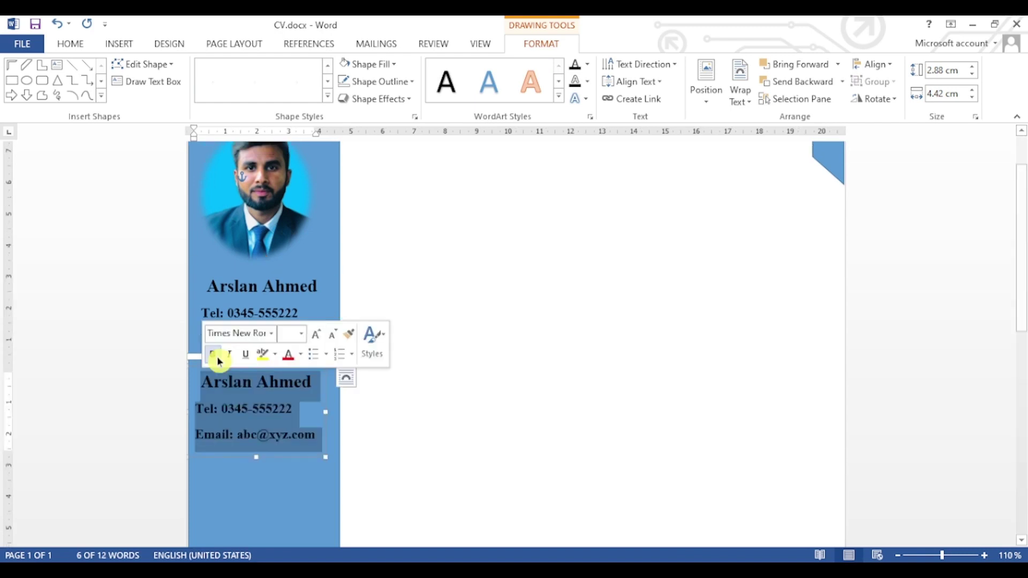
pyautogui.press('Delete')
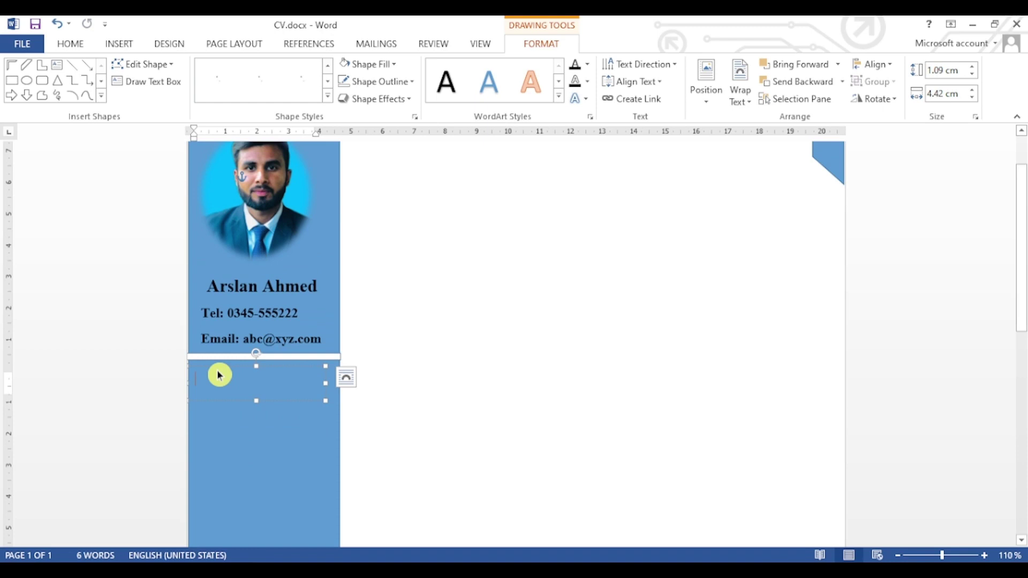
pyautogui.write('Skills')
pyautogui.click(119, 43)
pyautogui.click(73, 42)
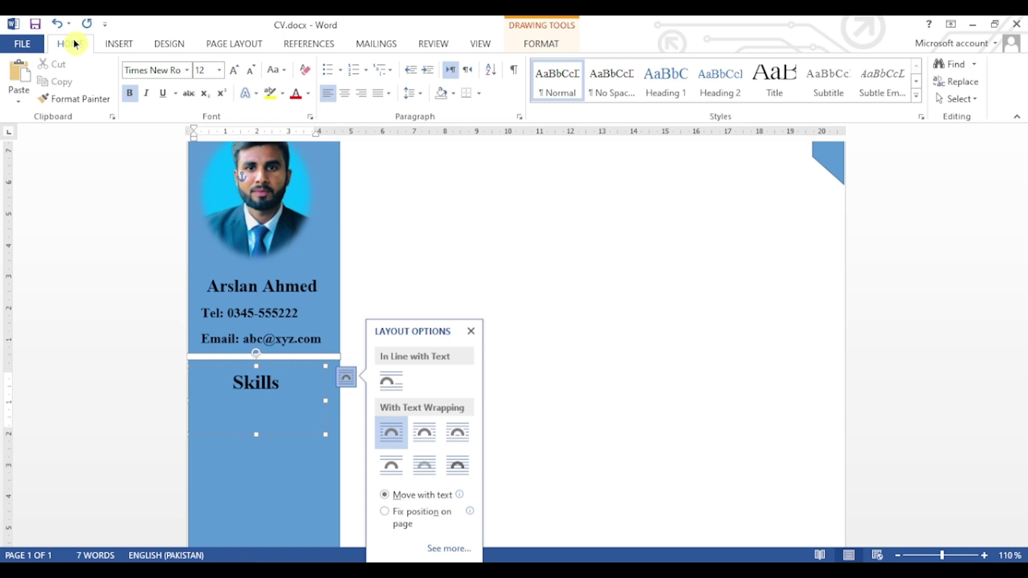
# Add bulleted skills MS Office, Autocad, Flow Master and S-France under the heading.
pyautogui.click(331, 69)
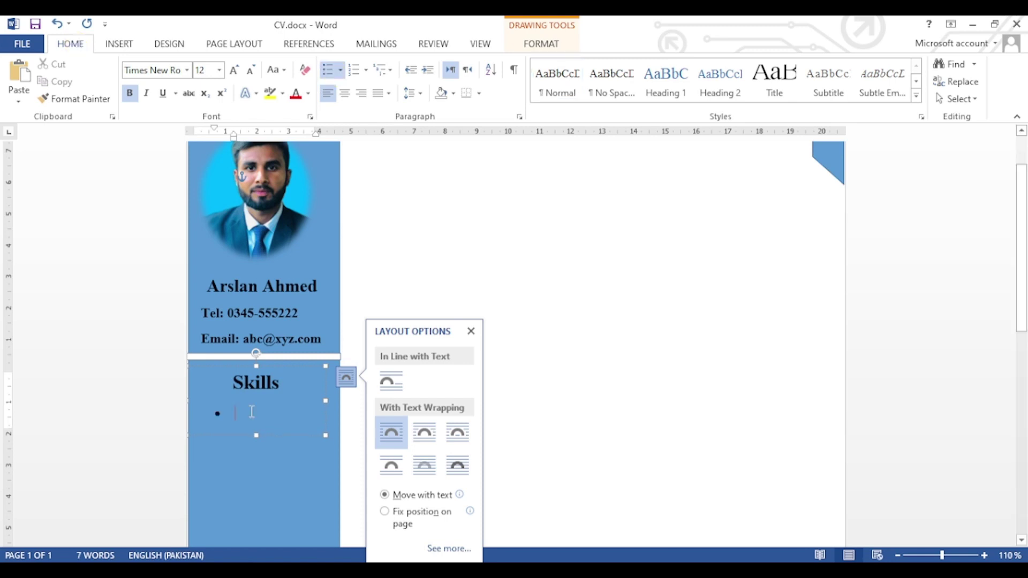
pyautogui.write('MS Office')
pyautogui.press('Return')
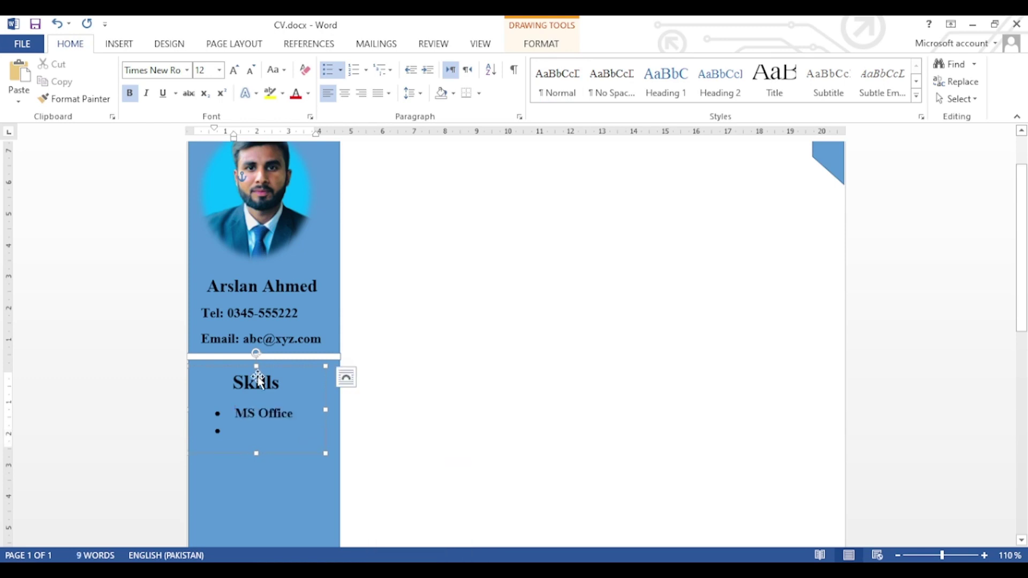
pyautogui.write('Autocad')
pyautogui.press('Return')
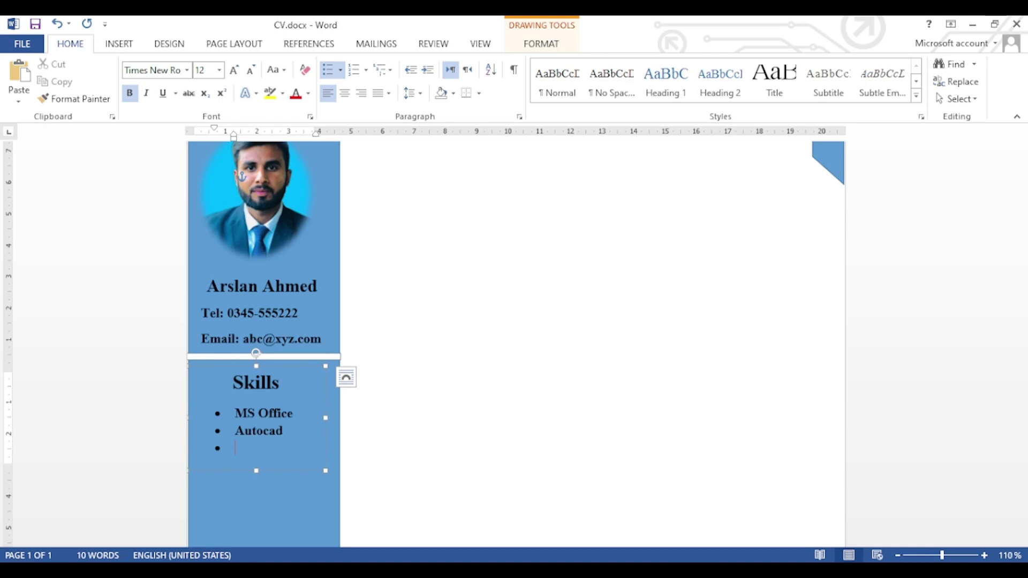
pyautogui.write('Flow Master')
pyautogui.press('Return')
pyautogui.write('S-France')
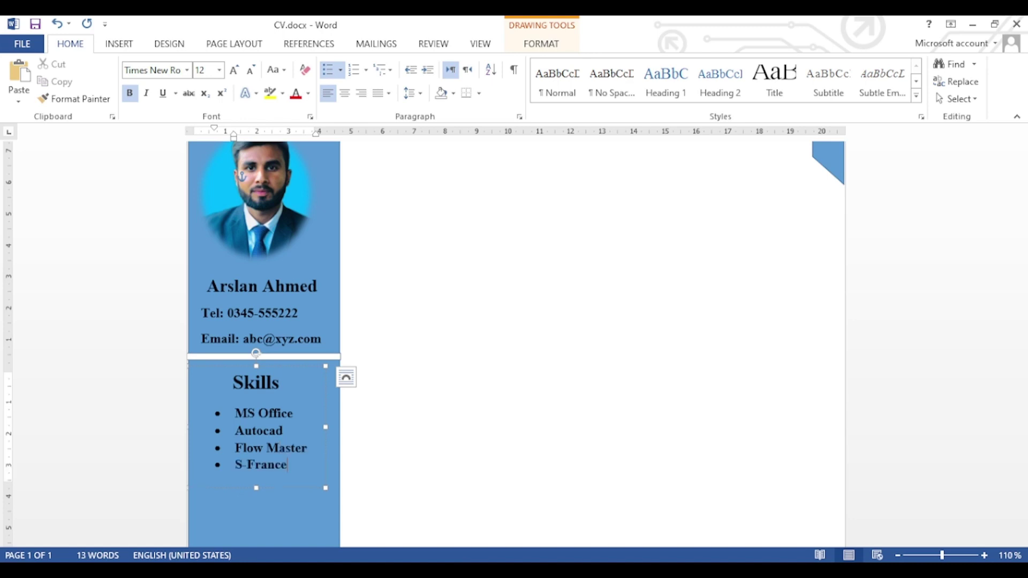
# Drag a white divider line into place beneath the Skills list.
pyautogui.click(455, 325)
pyautogui.scroll(1, 510, 429)
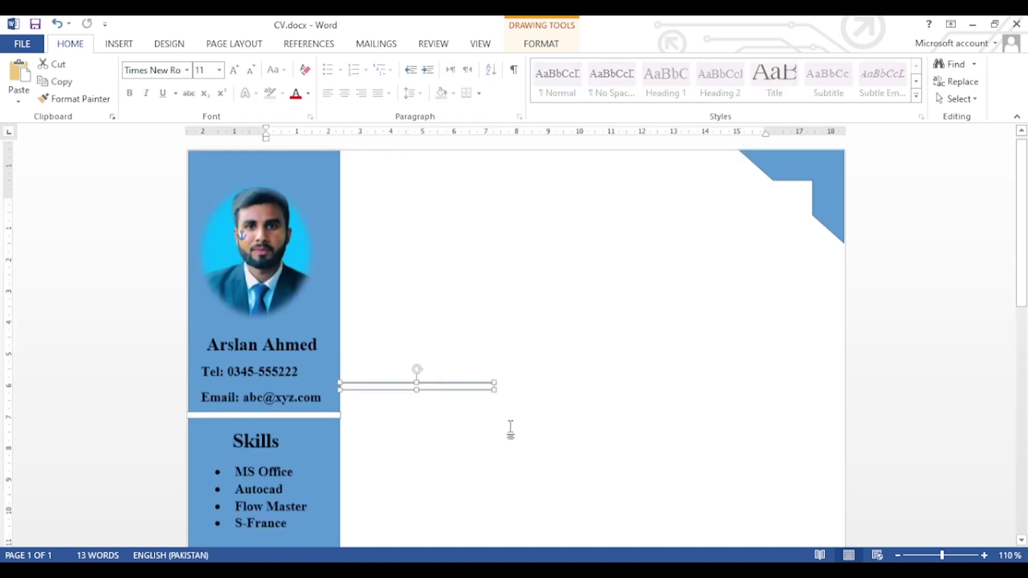
pyautogui.moveTo(375, 385); pyautogui.dragTo(277, 329)
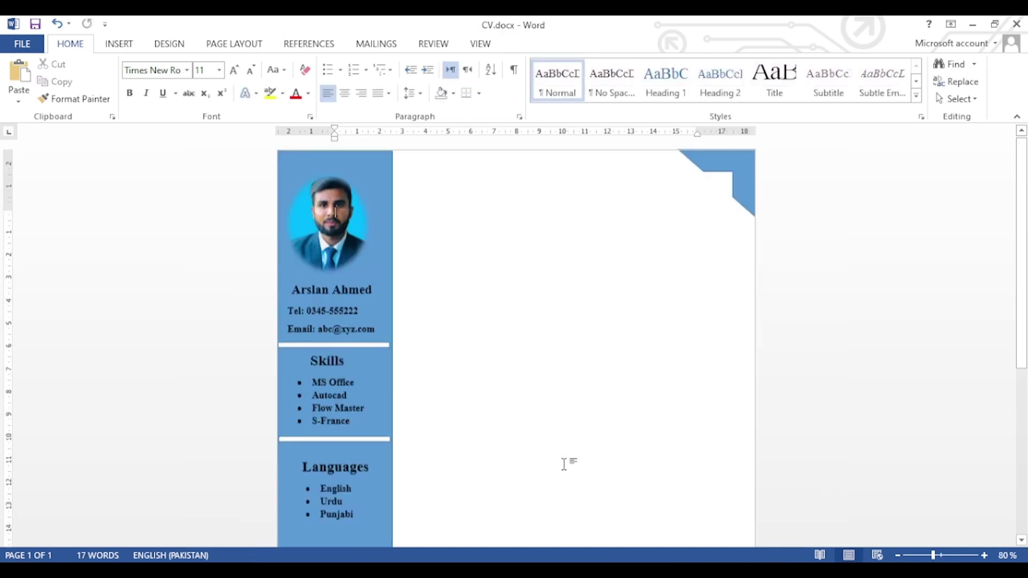
pyautogui.scroll(2, 564, 464)
pyautogui.click(331, 279)
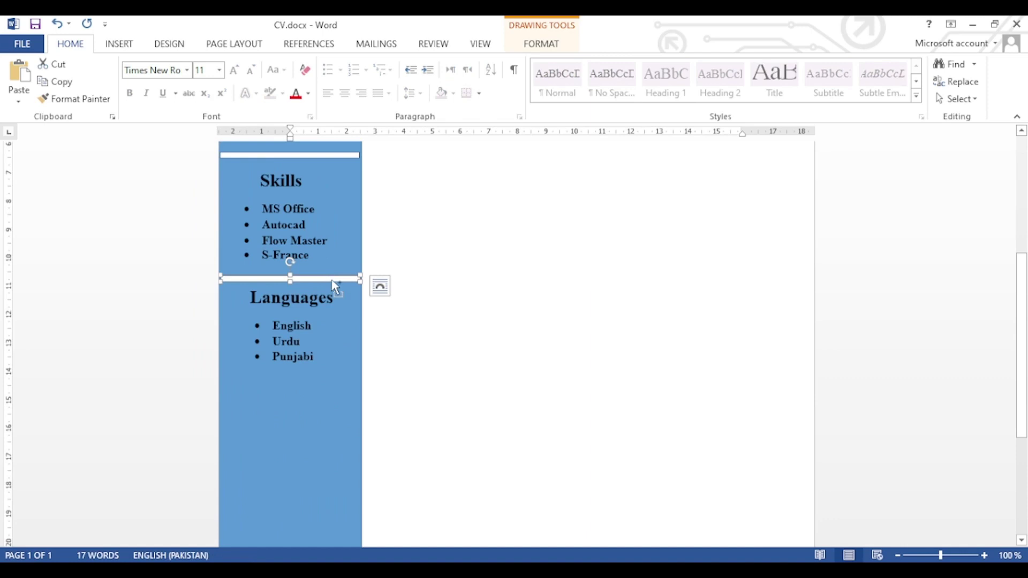
# Place a copy of the white divider below the Languages list, then select the Languages text.
pyautogui.hotkey('ctrl', 'v')
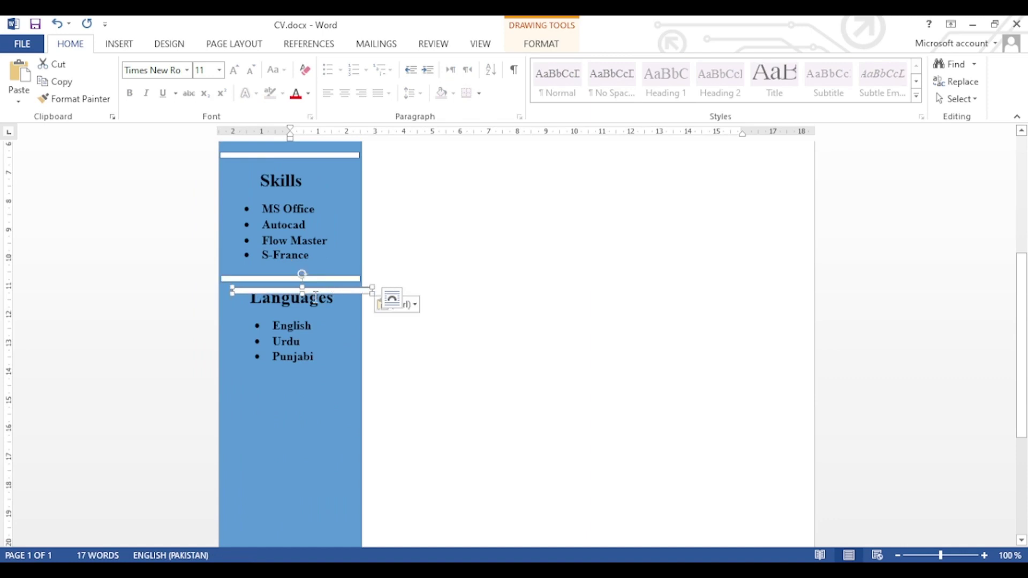
pyautogui.moveTo(316, 293); pyautogui.dragTo(315, 392)
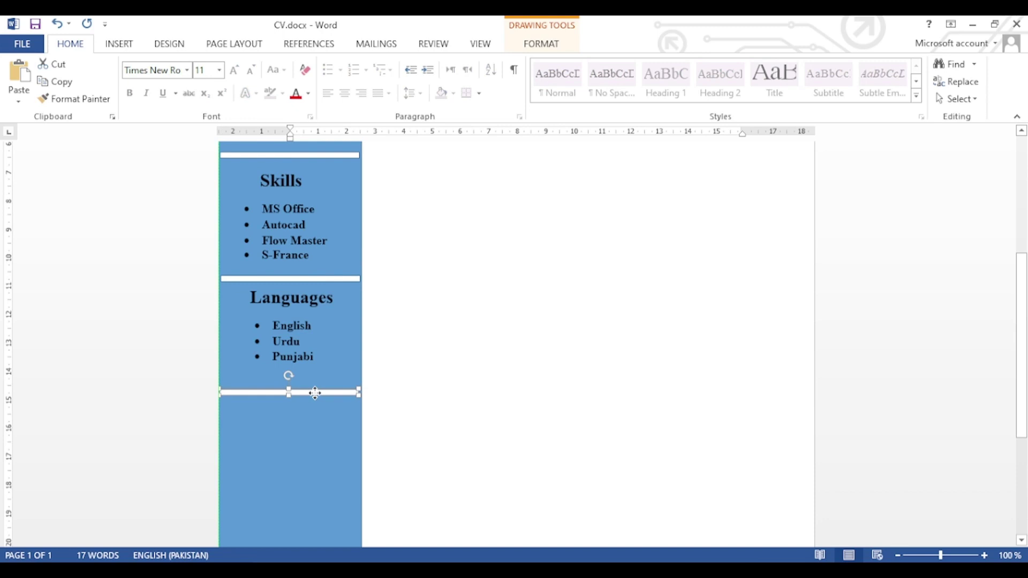
pyautogui.click(264, 311)
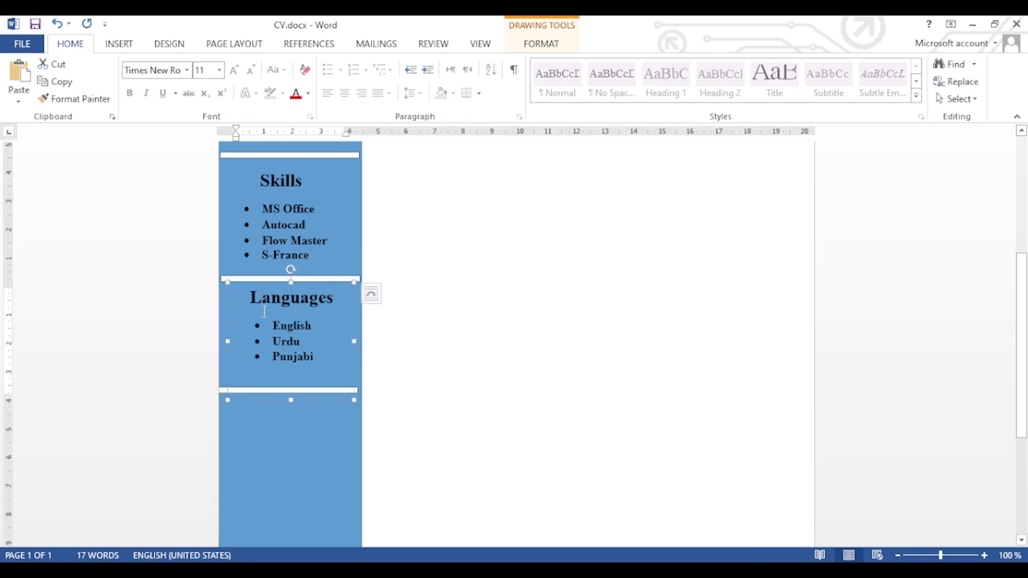
pyautogui.hotkey('ctrl', 'a')
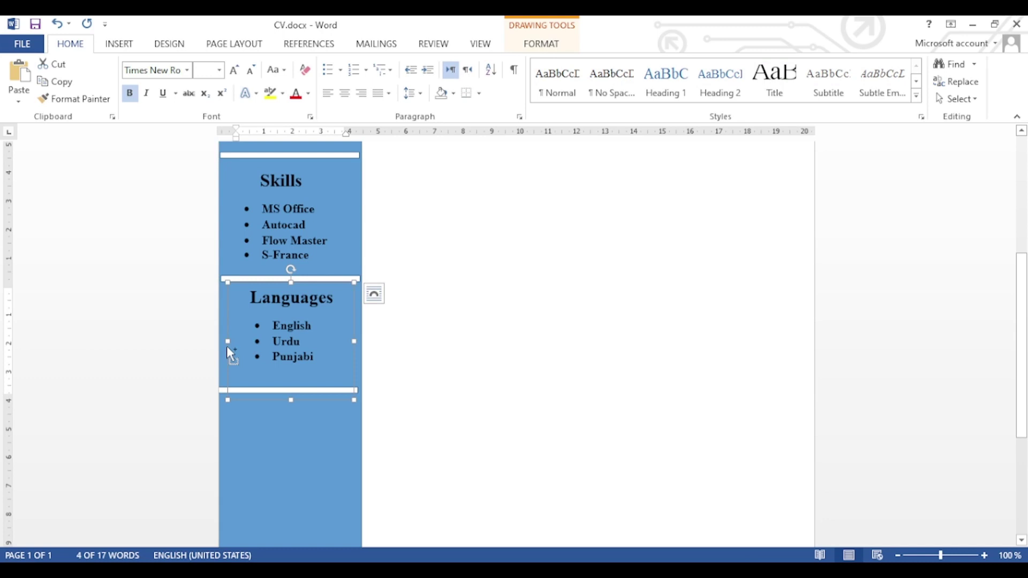
pyautogui.press('Right')
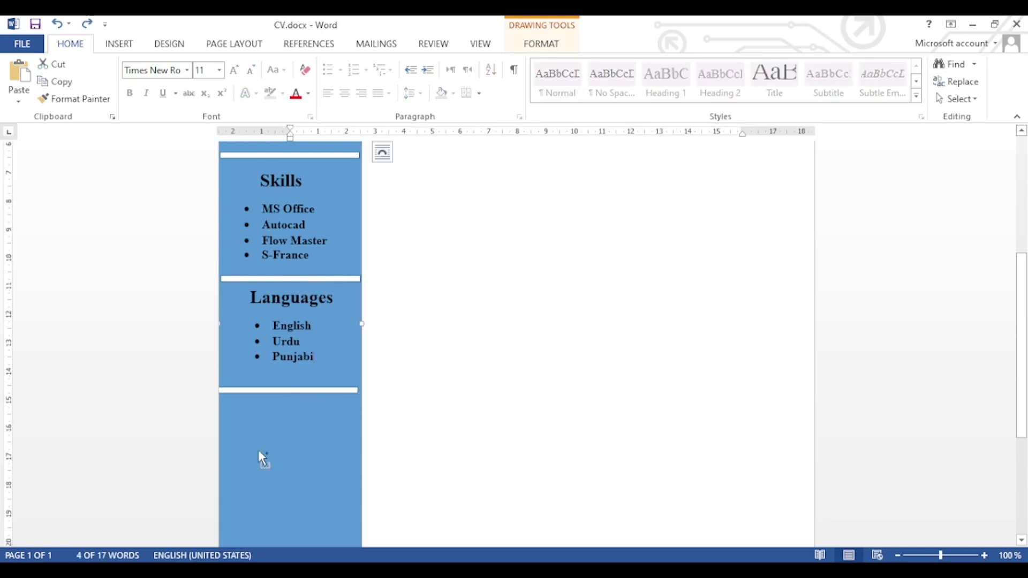
# Paste copies of the Languages box, undo back to the Skills layout, and select Skills list text.
pyautogui.hotkey('ctrl', 'y')
pyautogui.hotkey('ctrl', 'v')
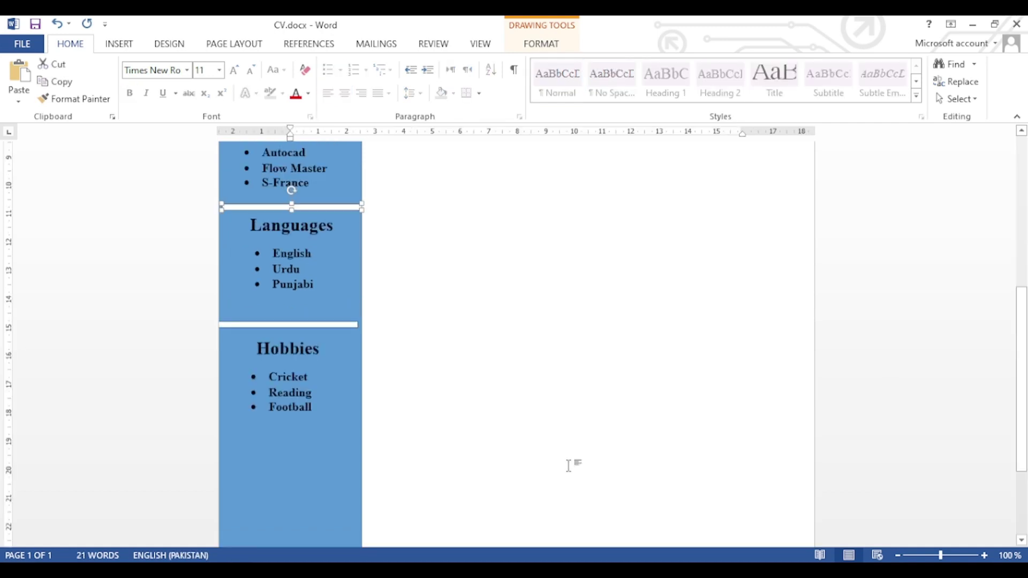
pyautogui.hotkey('ctrl', 'z')
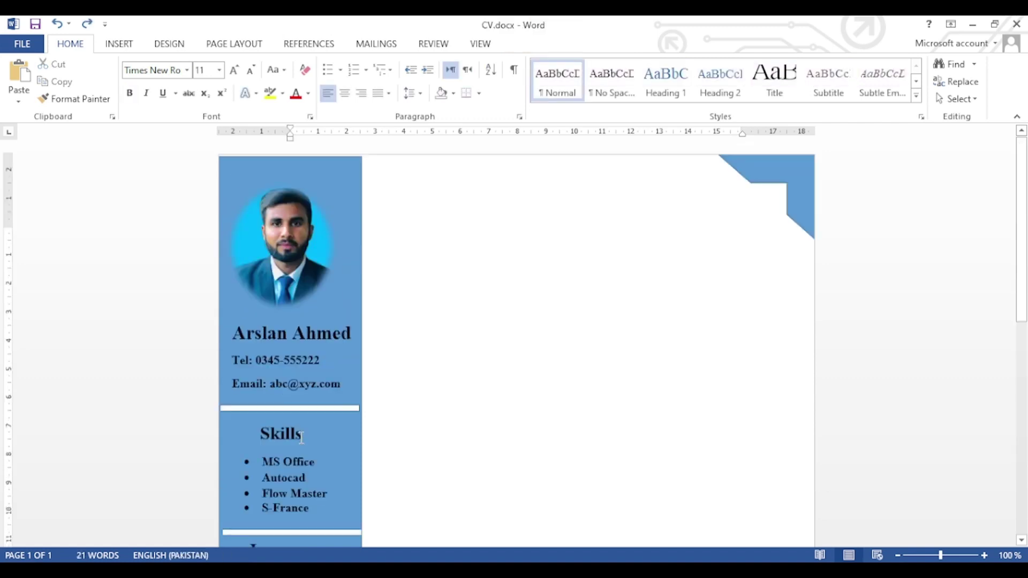
pyautogui.click(294, 418)
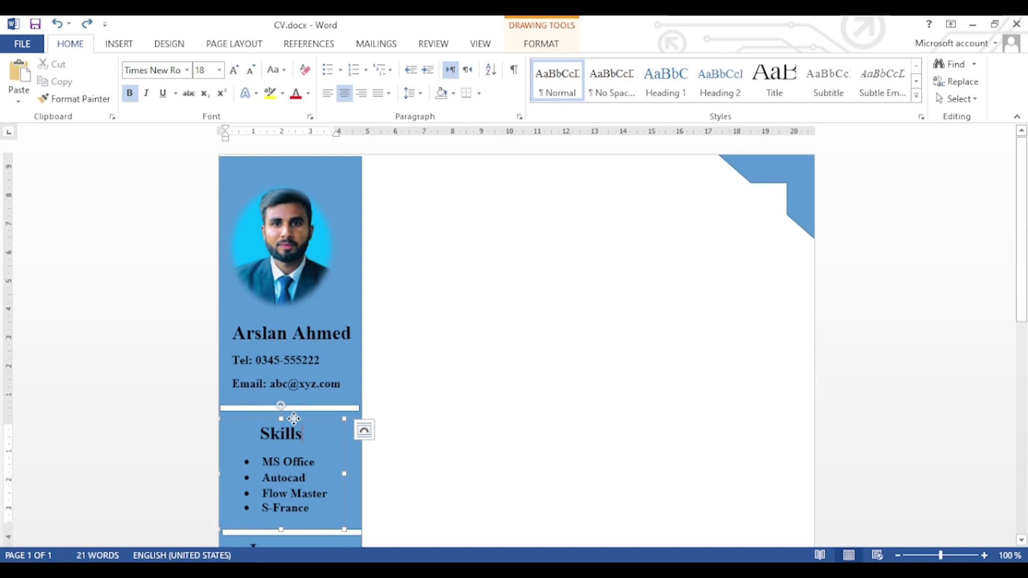
pyautogui.moveTo(262, 477); pyautogui.dragTo(271, 477)
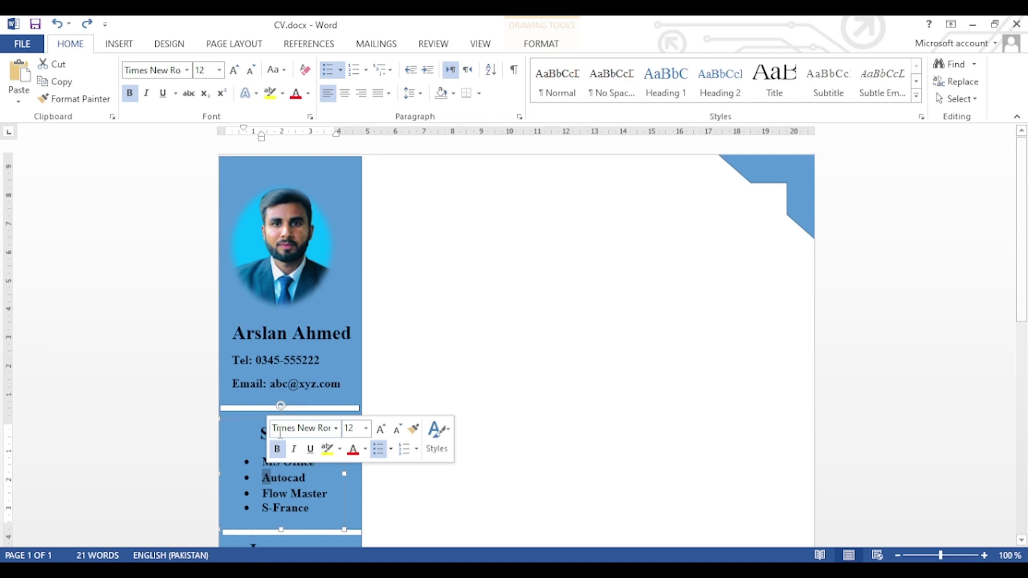
# Paste a copy of the Skills box on the right side and retype its heading as 'Summary'.
pyautogui.hotkey('ctrl', 'v')
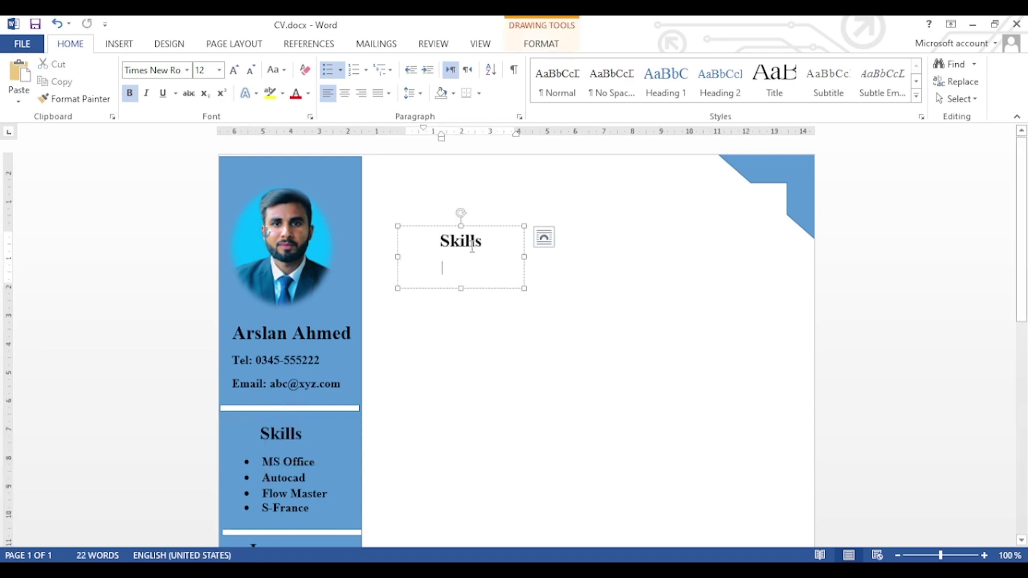
pyautogui.moveTo(472, 246); pyautogui.dragTo(438, 249)
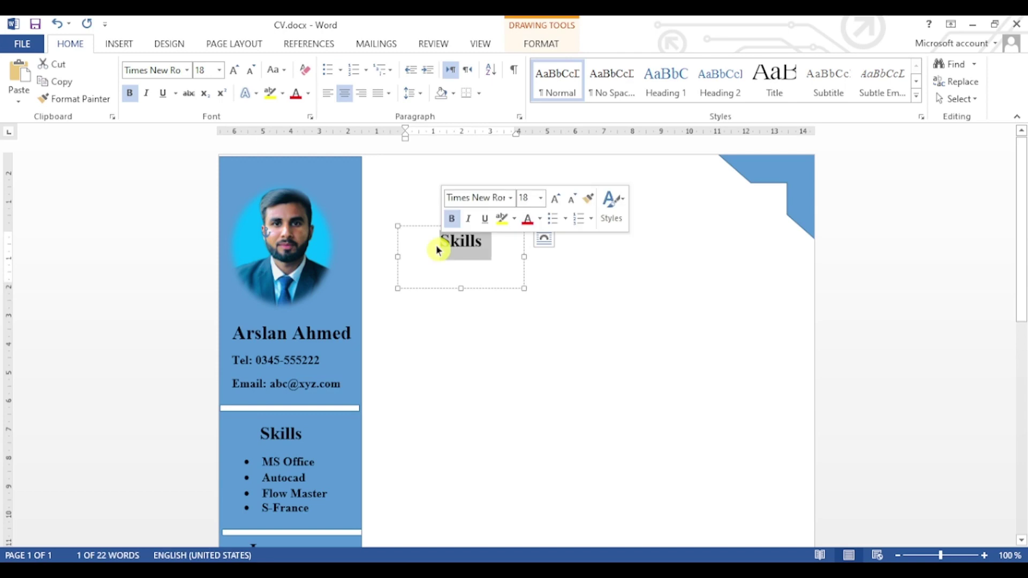
pyautogui.write('Summary')
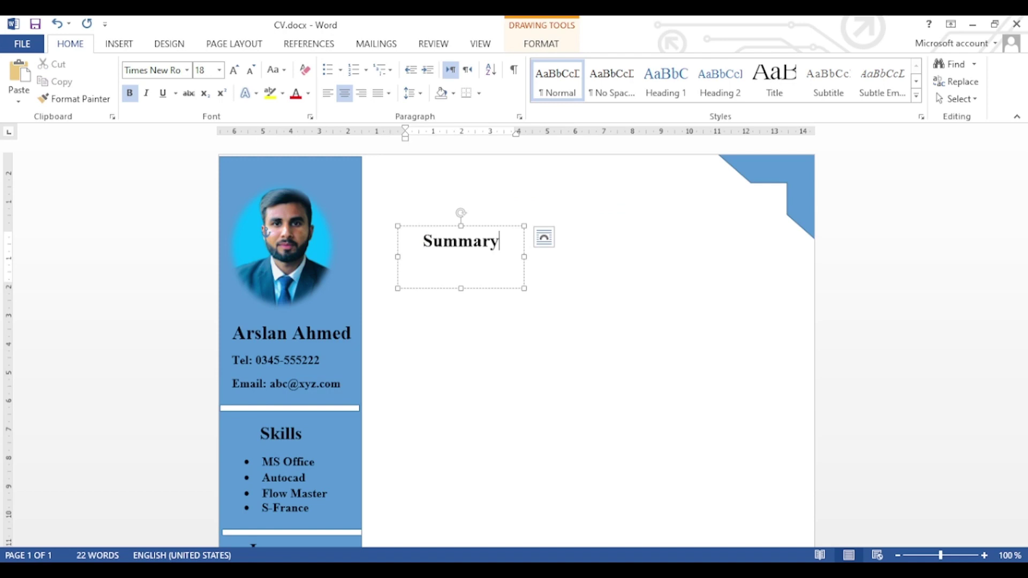
# Draw a blue bar shape under the Summary heading.
pyautogui.click(119, 43)
pyautogui.click(139, 80)
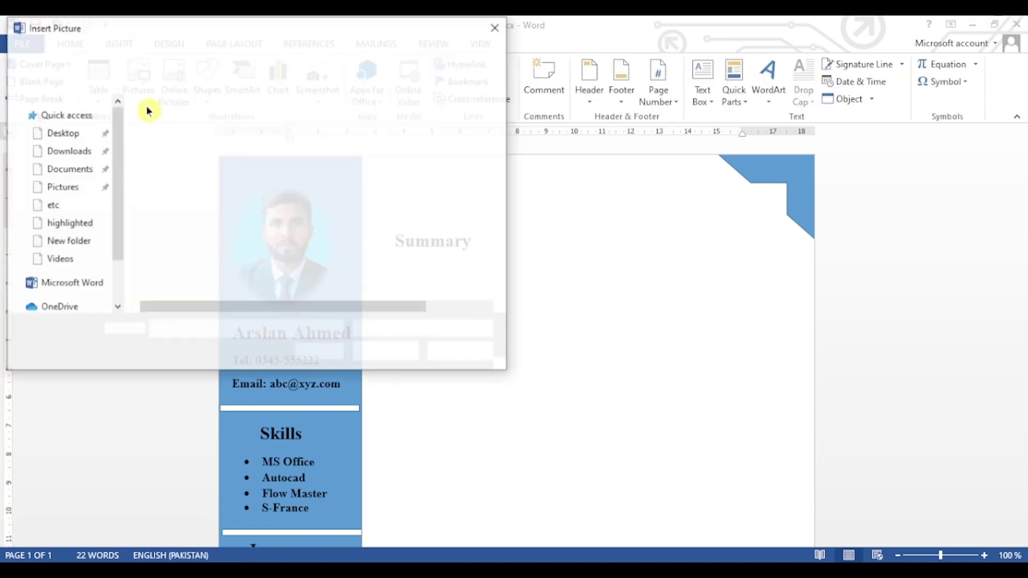
pyautogui.press('Escape')
pyautogui.click(207, 80)
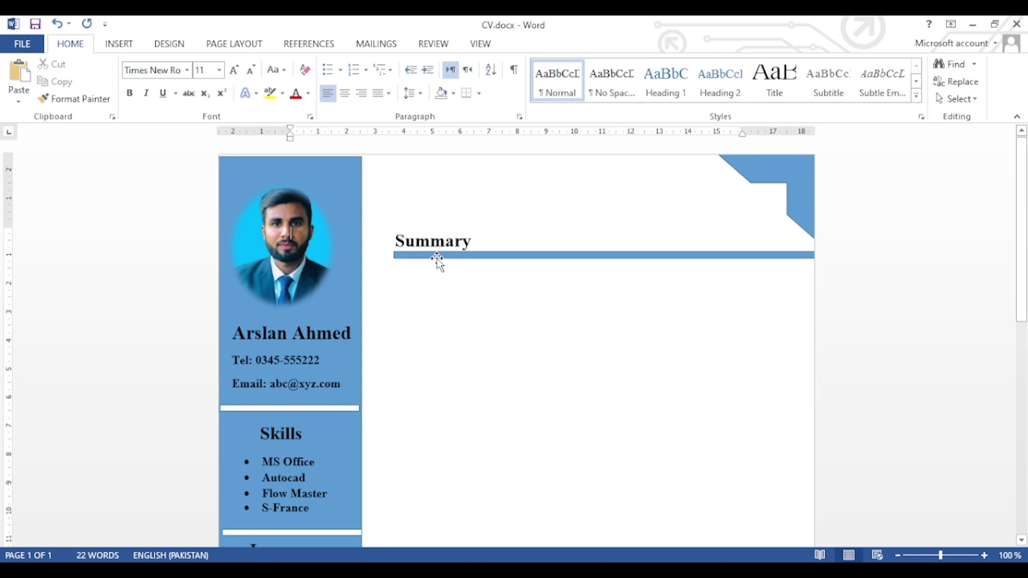
pyautogui.click(437, 261)
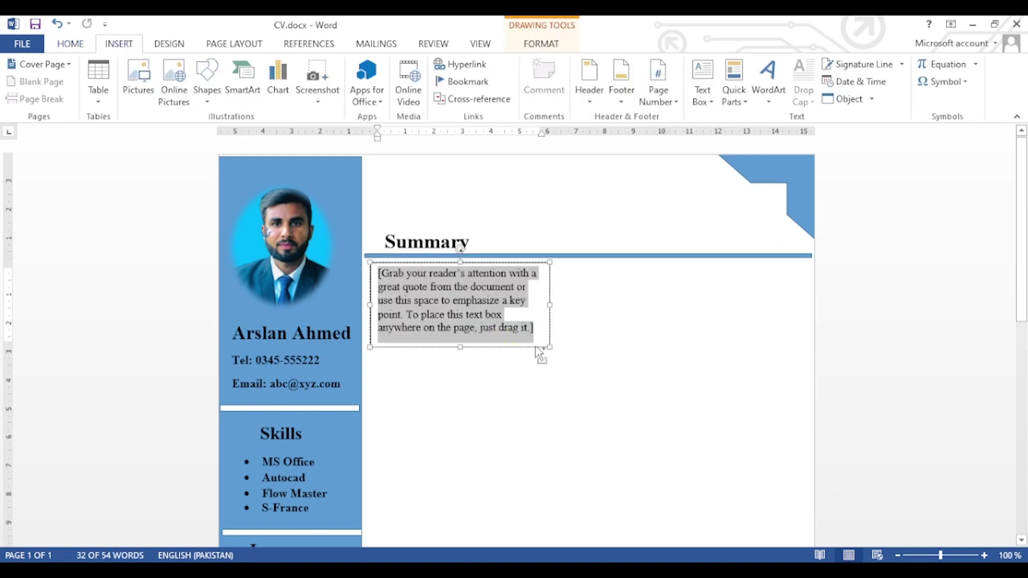
# Paste the summary paragraph, widen its box across the right side, and justify it.
pyautogui.write('Digital marketing professional with 10+ years of experience in media buying seeking a position of a Facebook advertiser at Company X. Past achievements include managing over 6-figures in monthly ad')
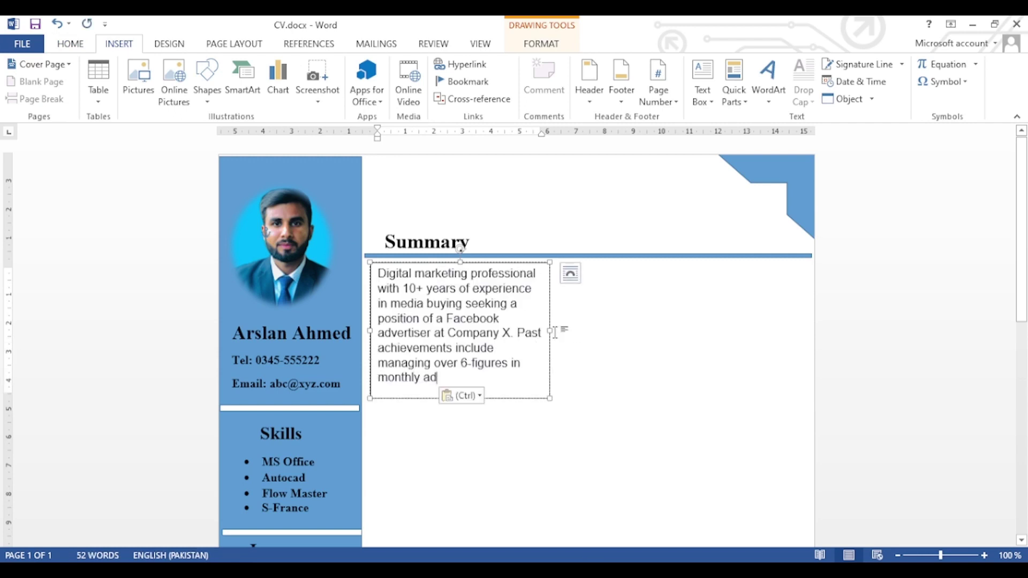
pyautogui.moveTo(555, 332); pyautogui.dragTo(792, 328)
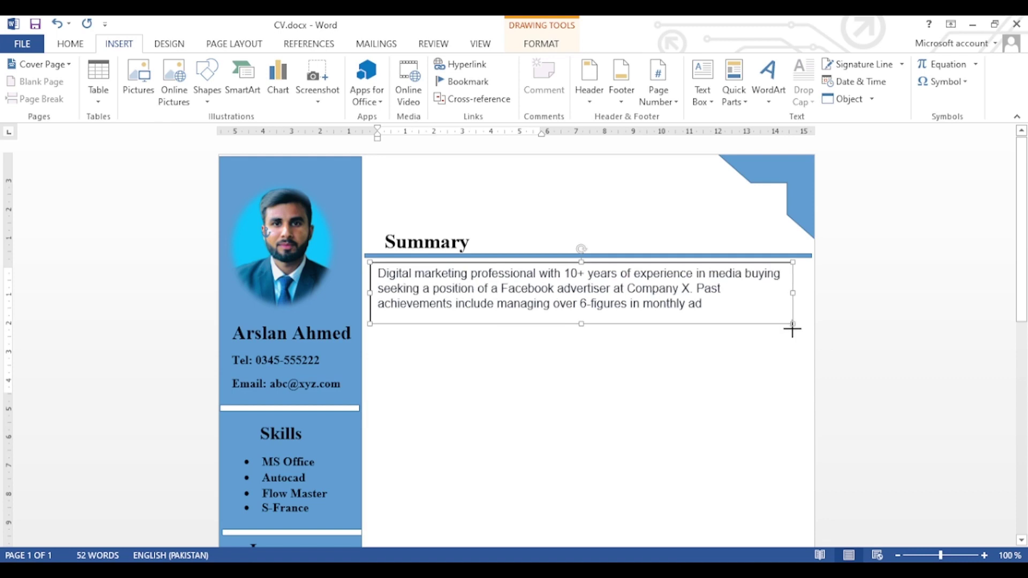
pyautogui.hotkey('ctrl', 'j')
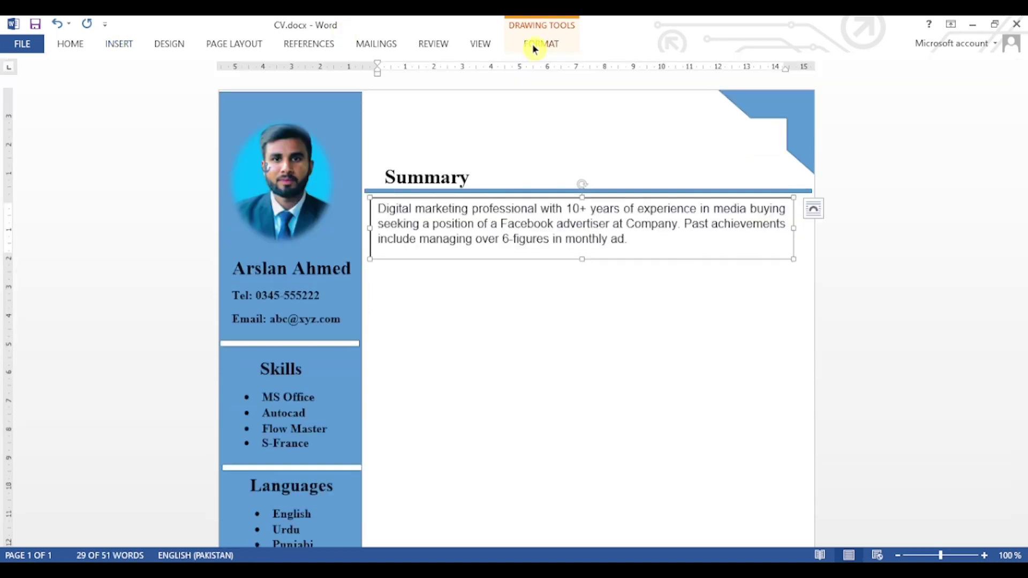
# Set the Summary text box outline to No Outline and collapse the ribbon.
pyautogui.click(532, 47)
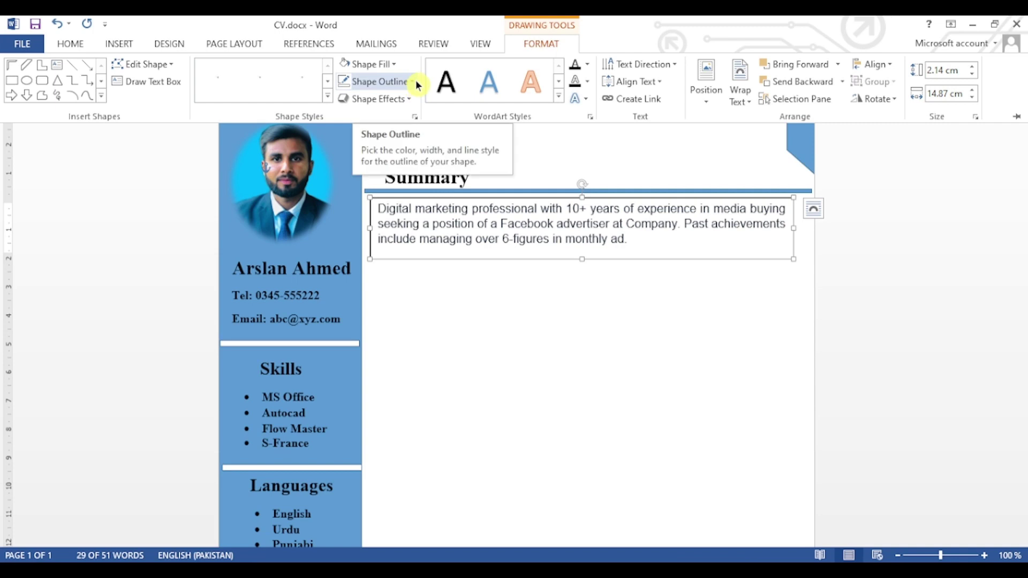
pyautogui.click(415, 84)
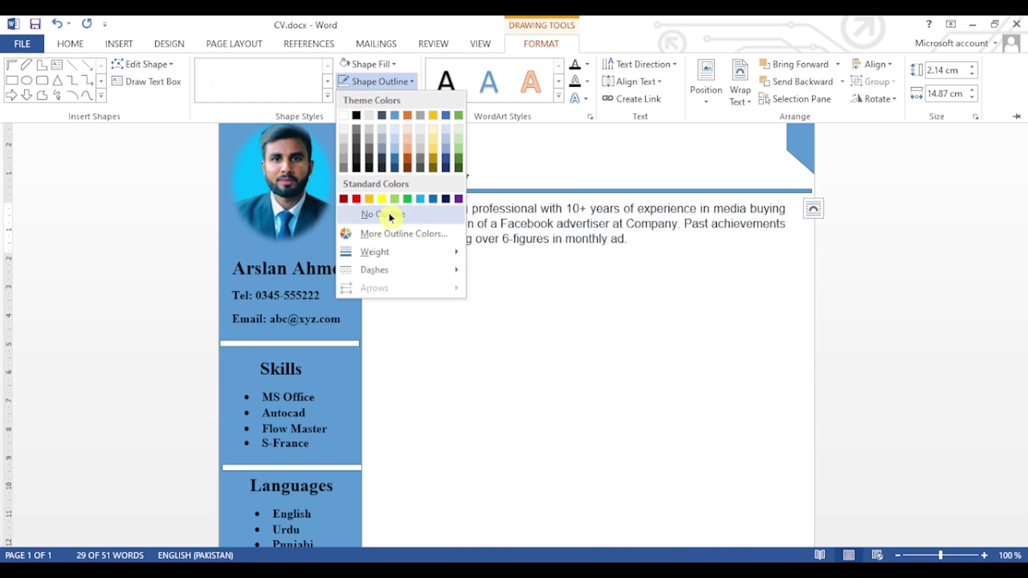
pyautogui.click(370, 213)
pyautogui.click(519, 292)
pyautogui.hotkey('ctrl', 'F1')
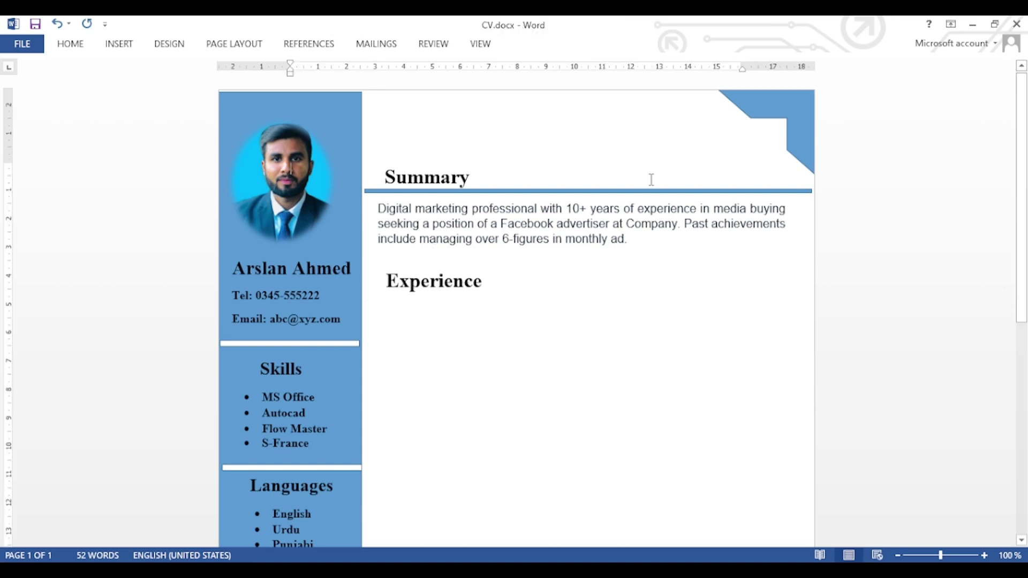
# Paste the CongoBasin Ecommerce Product Owner job details below the Experience heading.
pyautogui.click(642, 190)
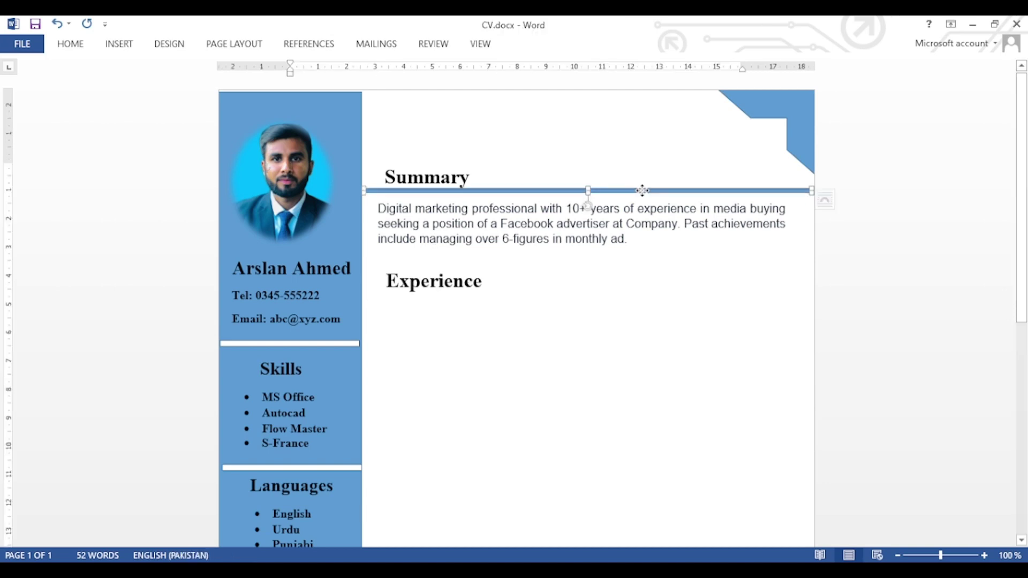
pyautogui.click(615, 356)
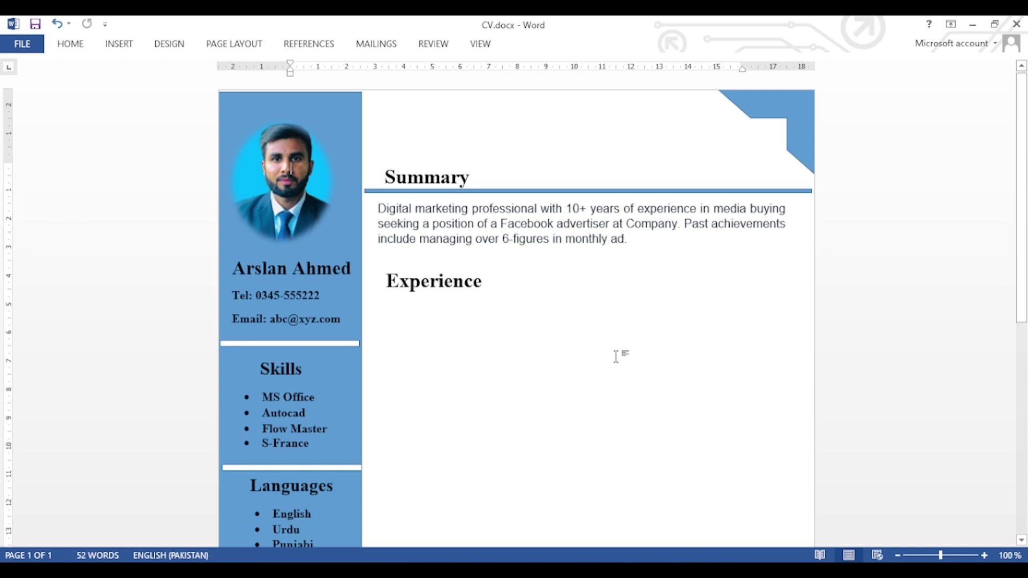
pyautogui.hotkey('ctrl', 'v')
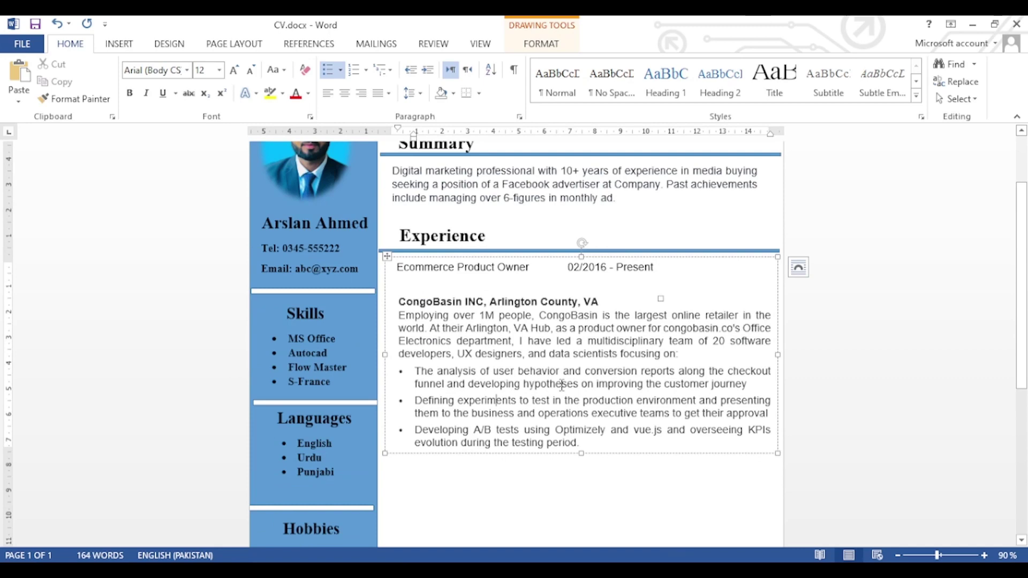
# Duplicate the Experience heading box below the job entry and rename it 'Education'.
pyautogui.click(451, 238)
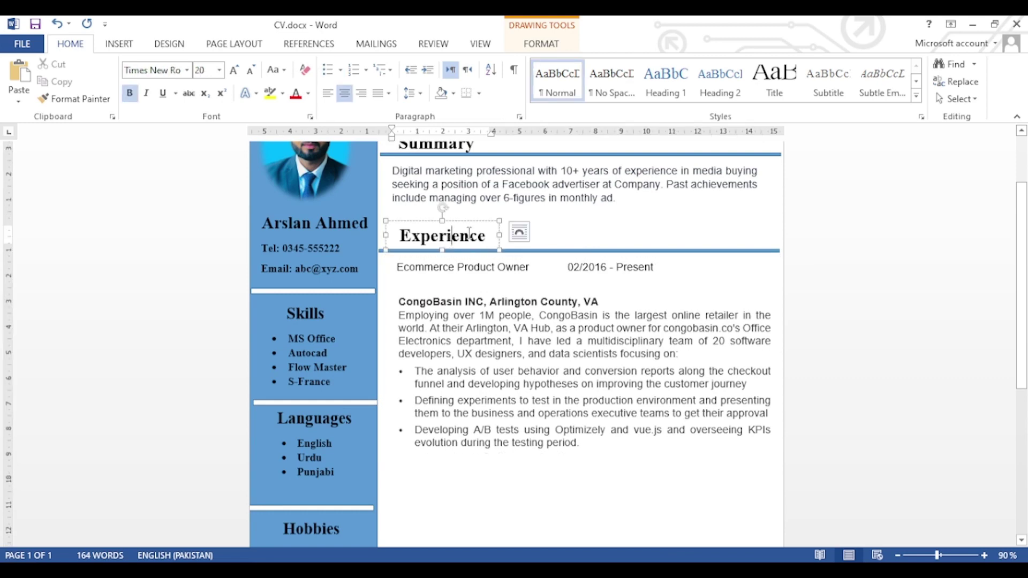
pyautogui.hotkey('ctrl', 'v')
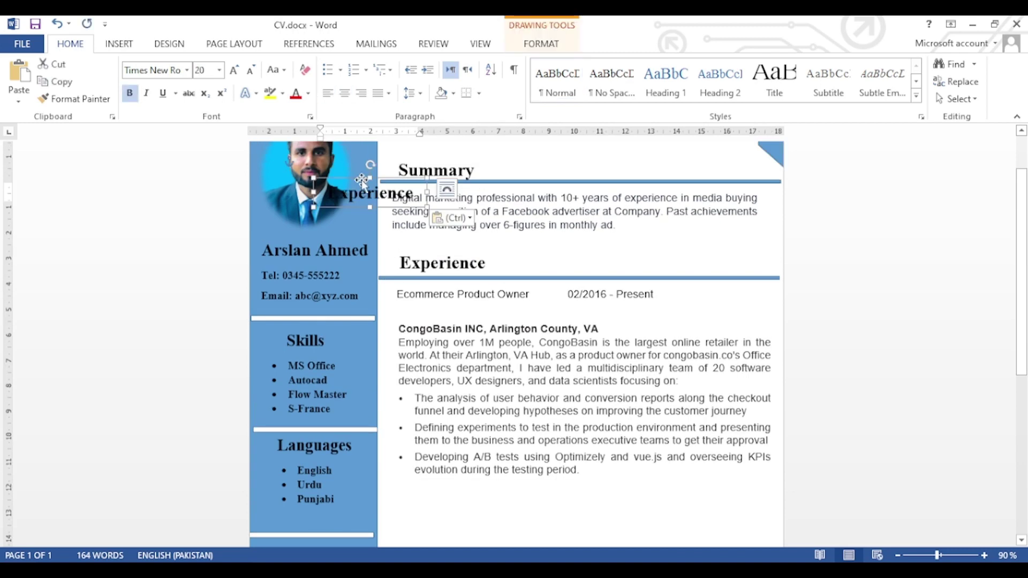
pyautogui.moveTo(362, 181); pyautogui.dragTo(460, 495)
pyautogui.scroll(-3, 481, 482)
pyautogui.doubleClick(486, 401)
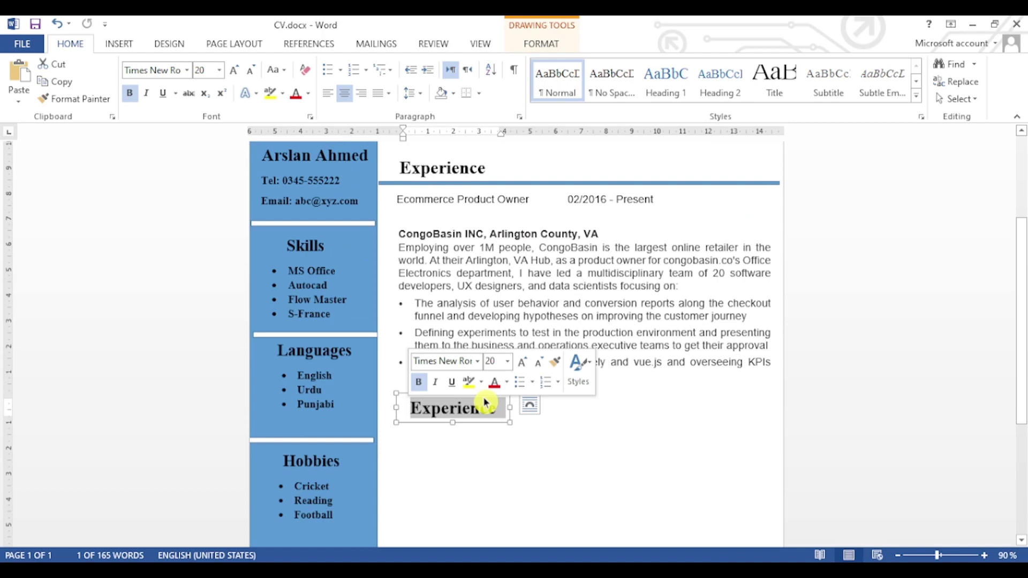
pyautogui.hotkey('ctrl', 'z')
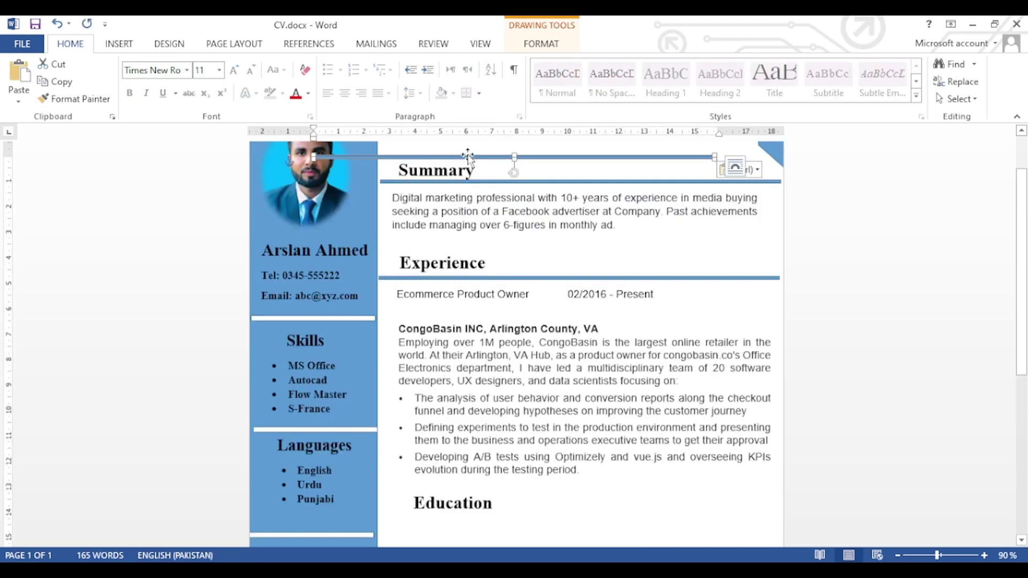
# Position the pasted blue rule under the Education heading, then select the Summary paragraph.
pyautogui.moveTo(468, 157); pyautogui.dragTo(551, 470)
pyautogui.click(461, 437)
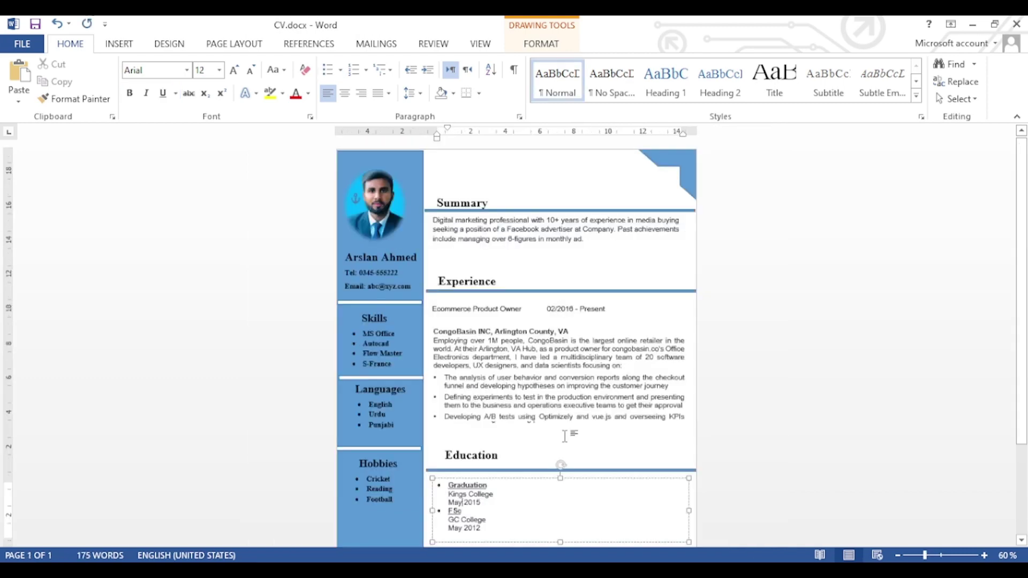
pyautogui.scroll(-2, 562, 435)
pyautogui.scroll(2, 562, 436)
pyautogui.scroll(-1, 567, 444)
pyautogui.scroll(1, 589, 473)
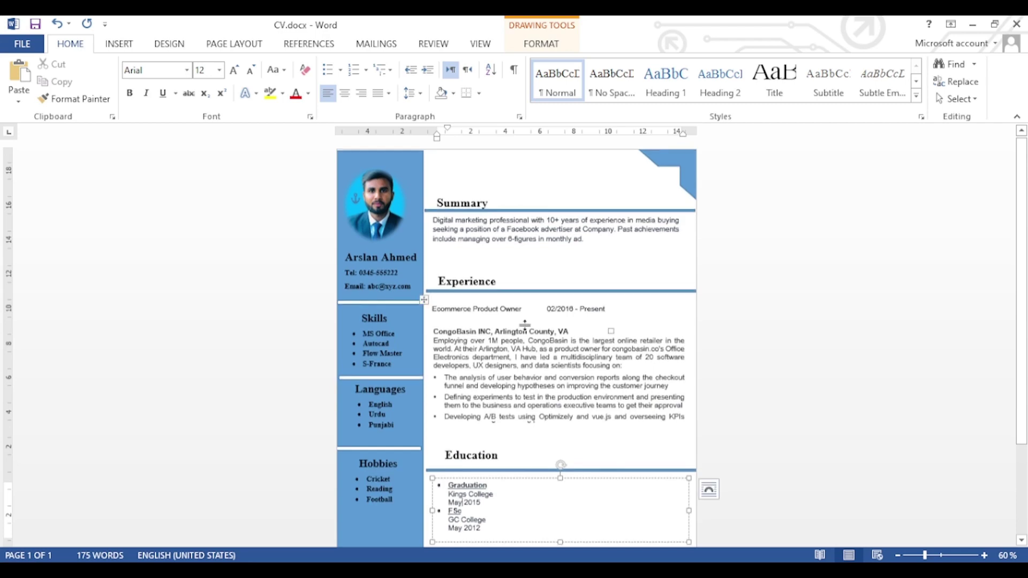
pyautogui.scroll(2, 525, 324)
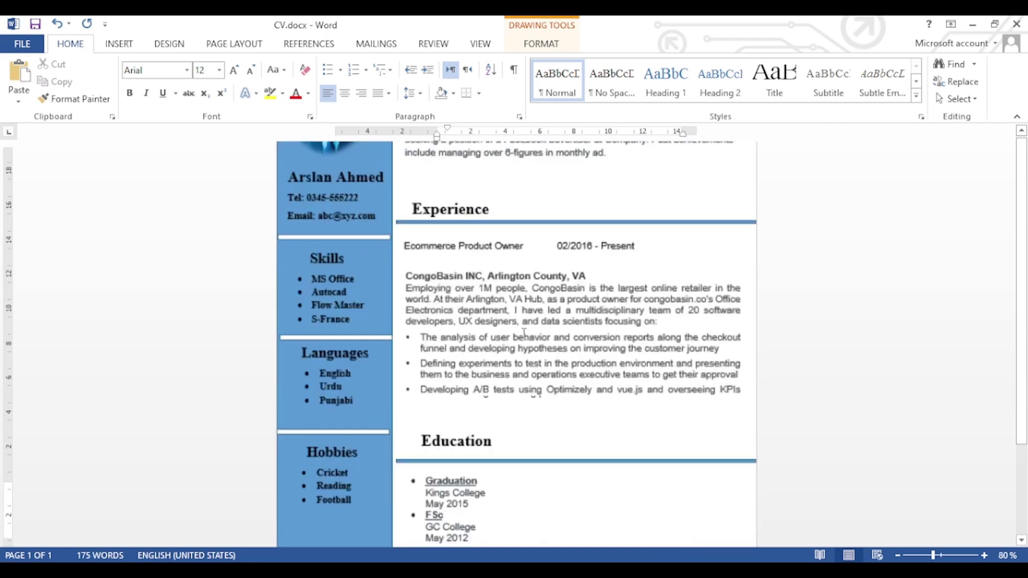
pyautogui.scroll(3, 638, 268)
pyautogui.moveTo(638, 267); pyautogui.dragTo(404, 245)
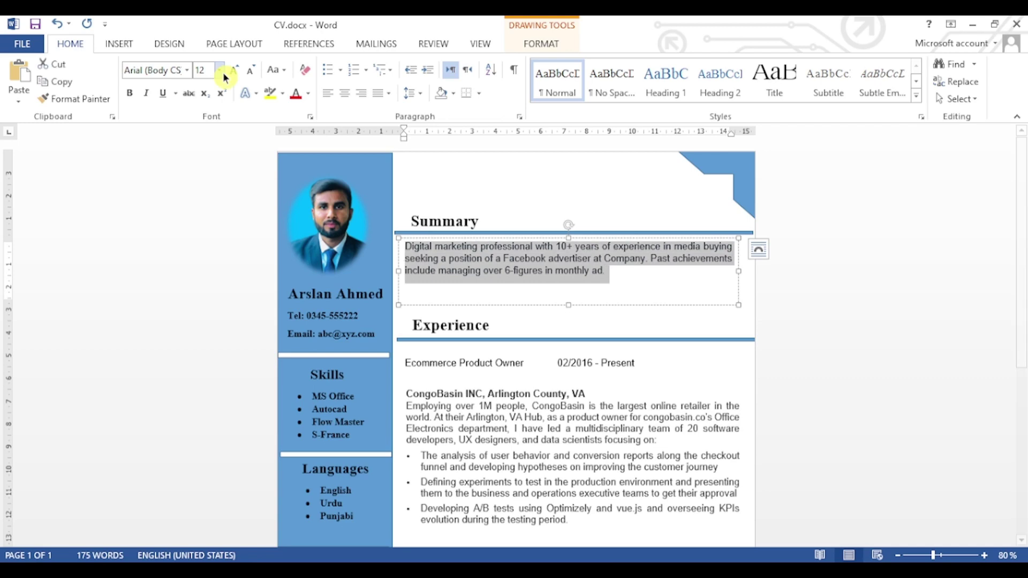
# Enlarge the Summary paragraph's font and set the Experience job details to 14 pt.
pyautogui.click(220, 72)
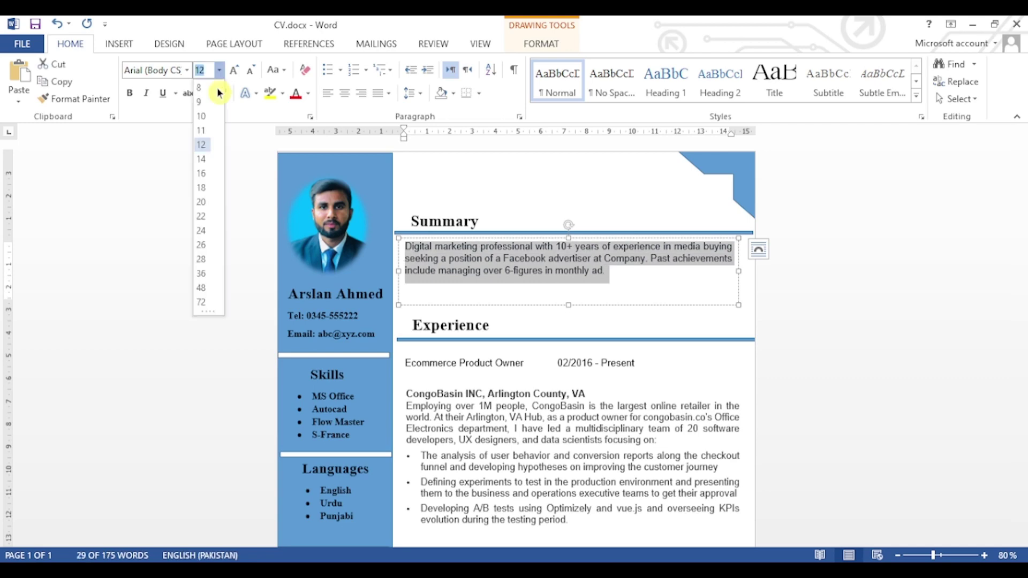
pyautogui.click(200, 159)
pyautogui.scroll(-2, 583, 438)
pyautogui.click(583, 438)
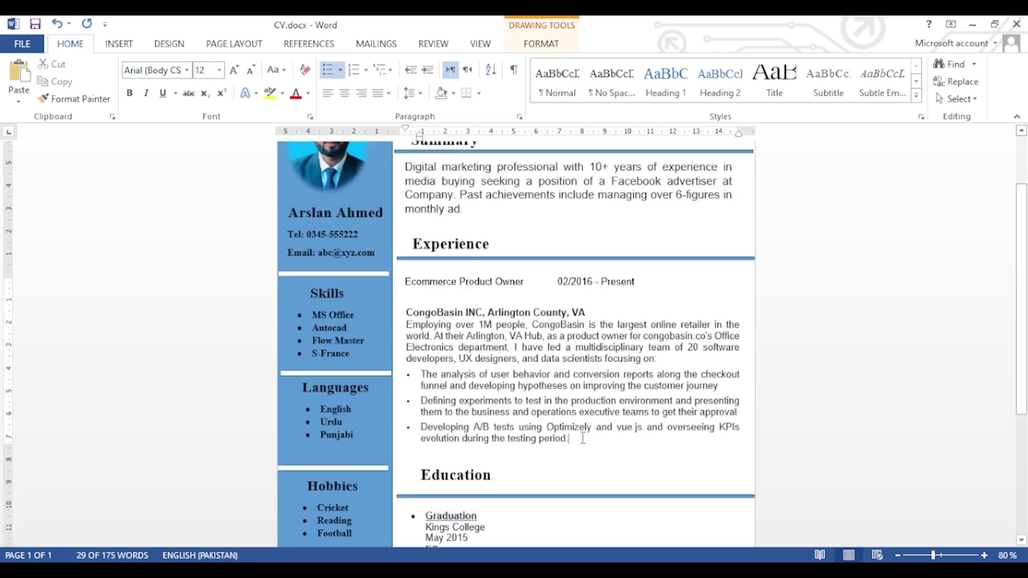
pyautogui.moveTo(582, 438); pyautogui.dragTo(405, 281)
pyautogui.click(219, 71)
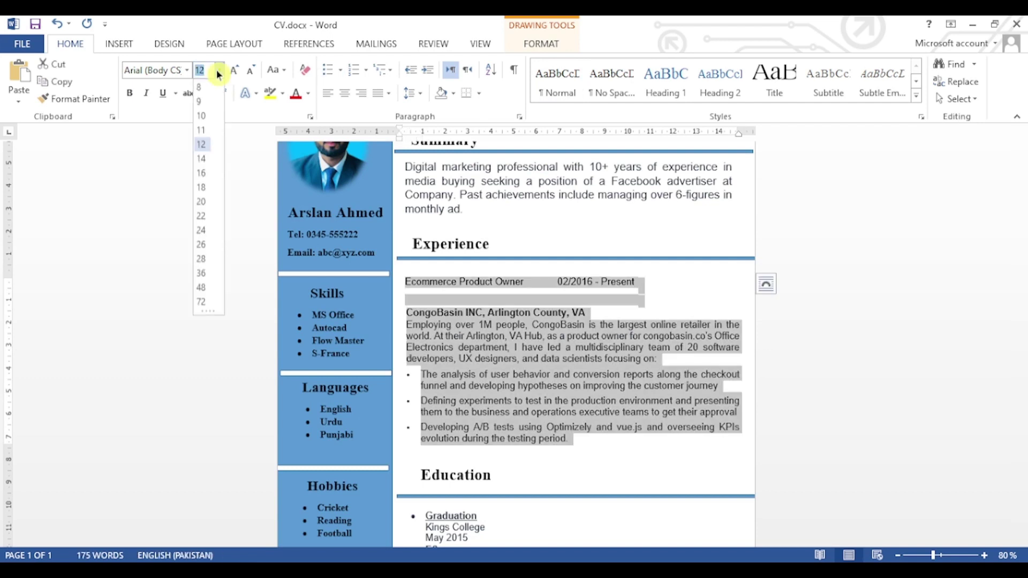
pyautogui.click(201, 159)
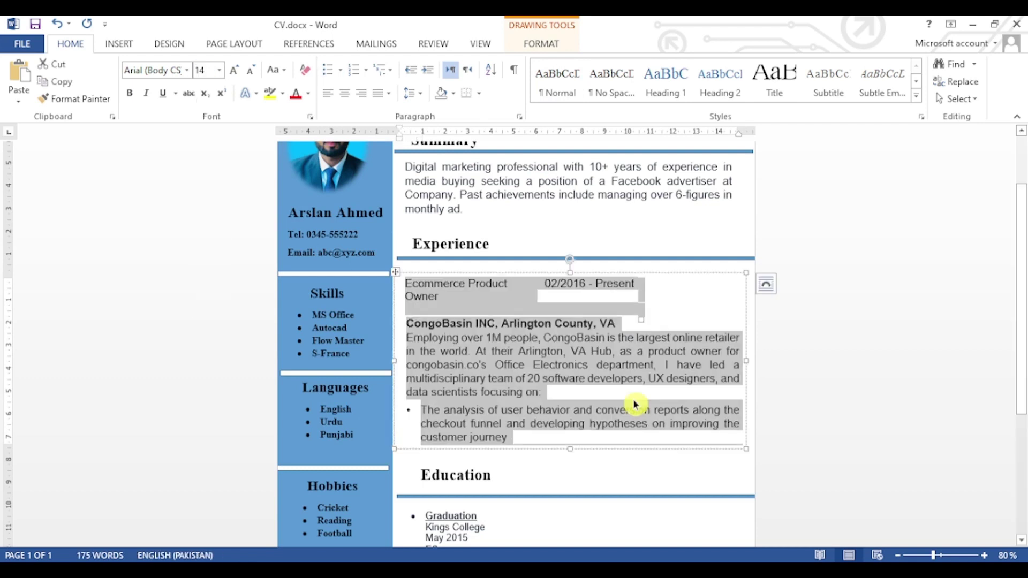
# Review the Education and Experience text boxes so every section fits on one page.
pyautogui.scroll(-3, 634, 404)
pyautogui.click(482, 382)
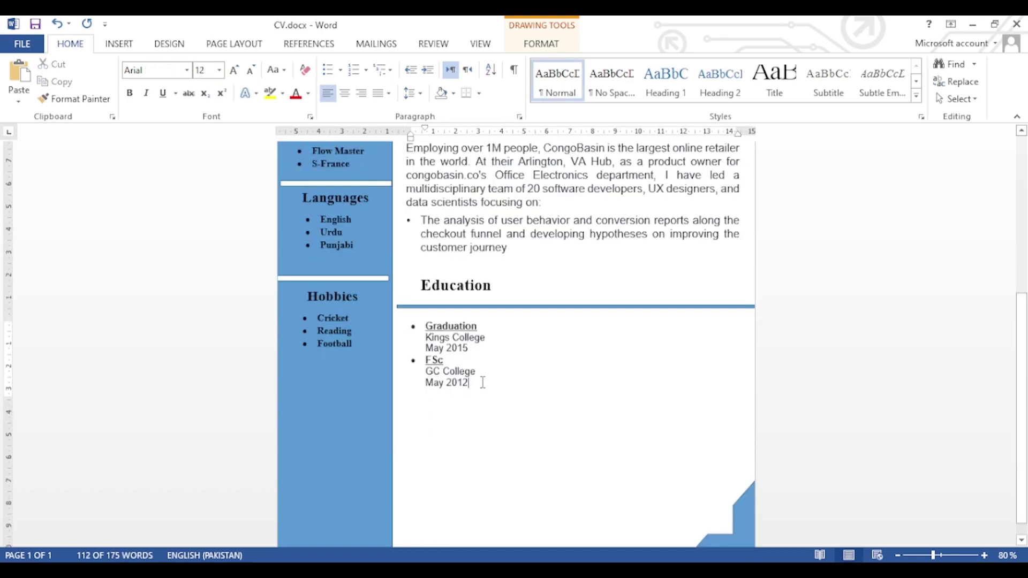
pyautogui.scroll(-1, 560, 430)
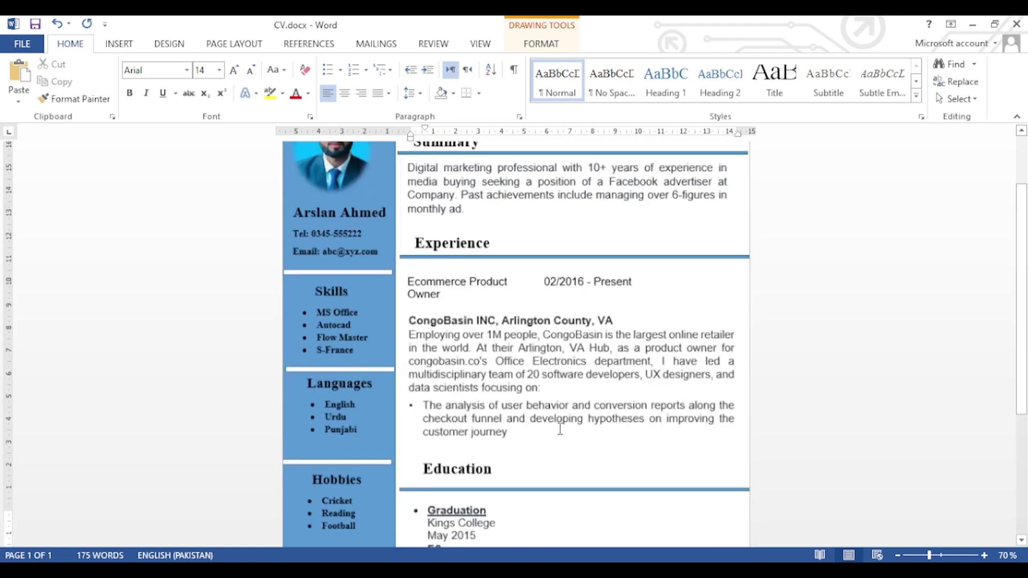
pyautogui.scroll(-2, 560, 430)
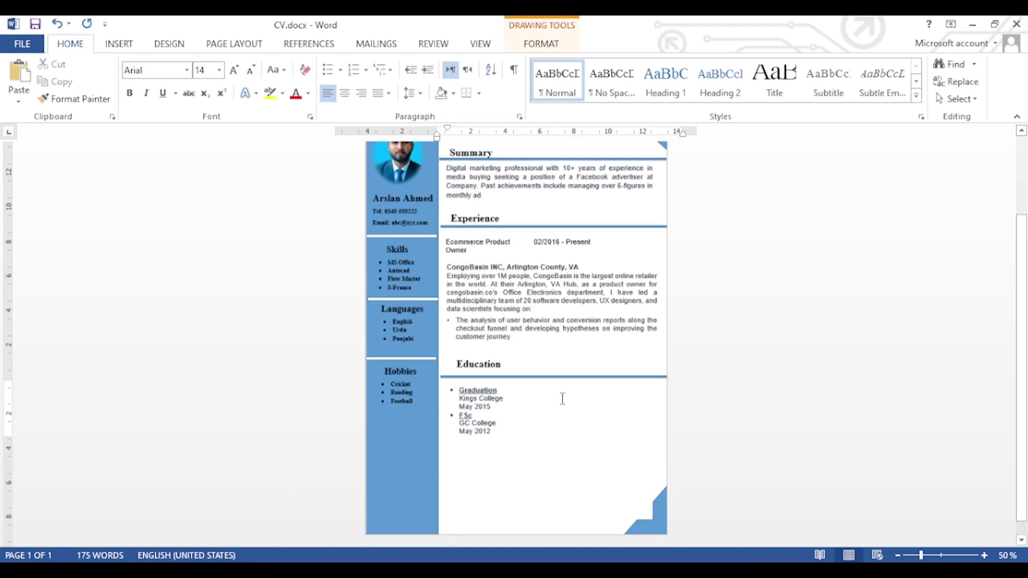
pyautogui.click(562, 398)
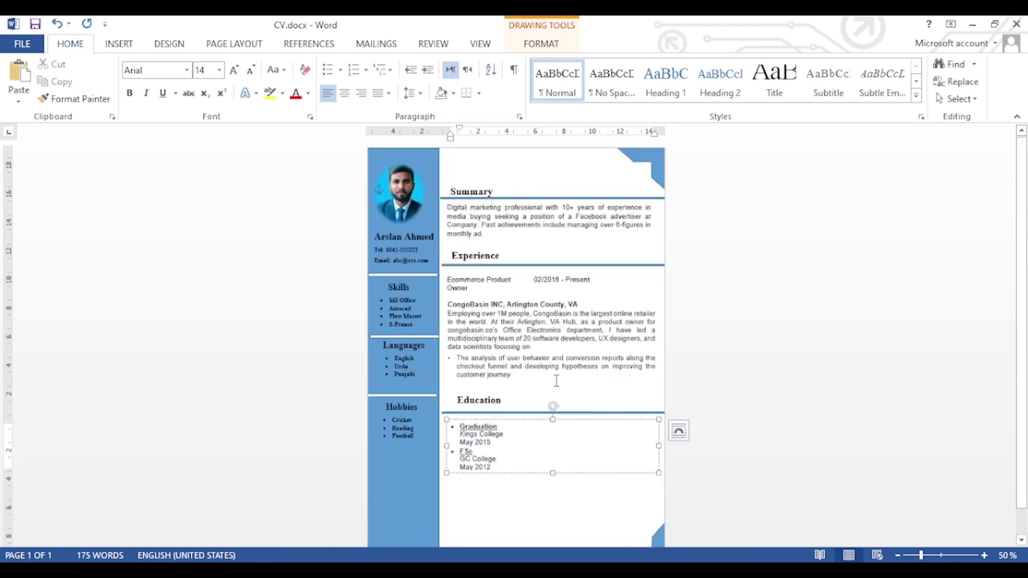
pyautogui.scroll(3, 556, 381)
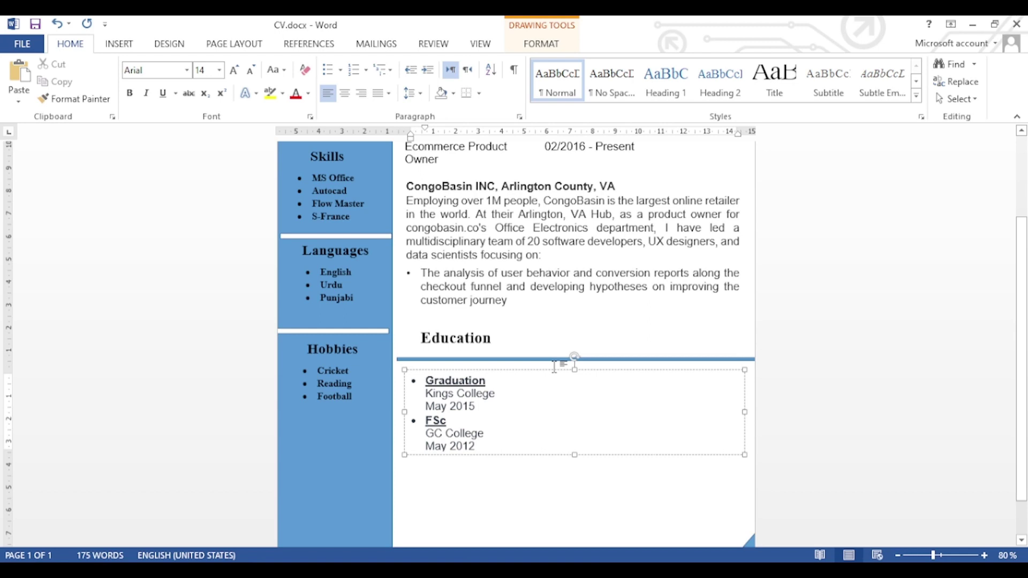
pyautogui.scroll(5, 554, 366)
pyautogui.click(547, 383)
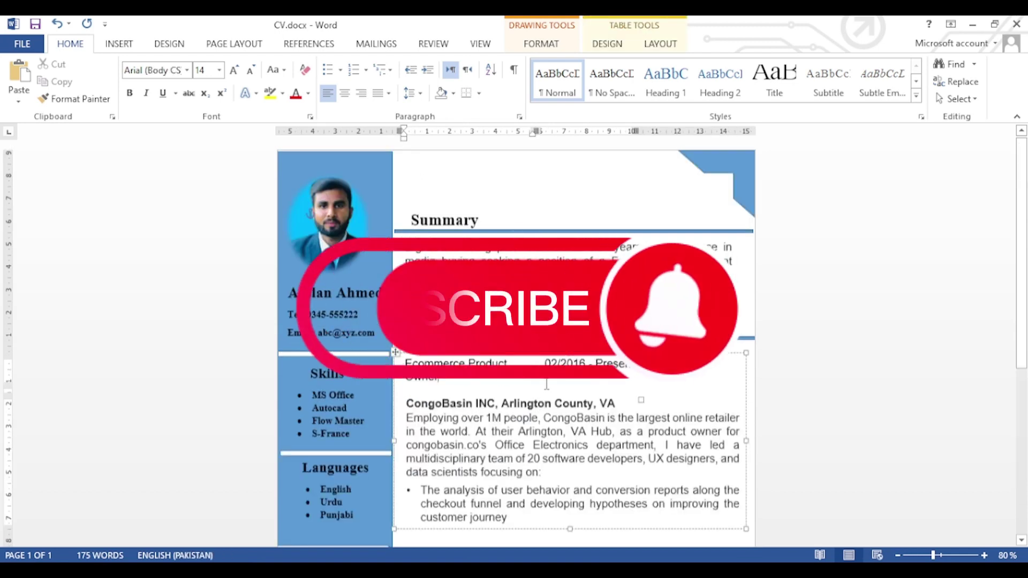